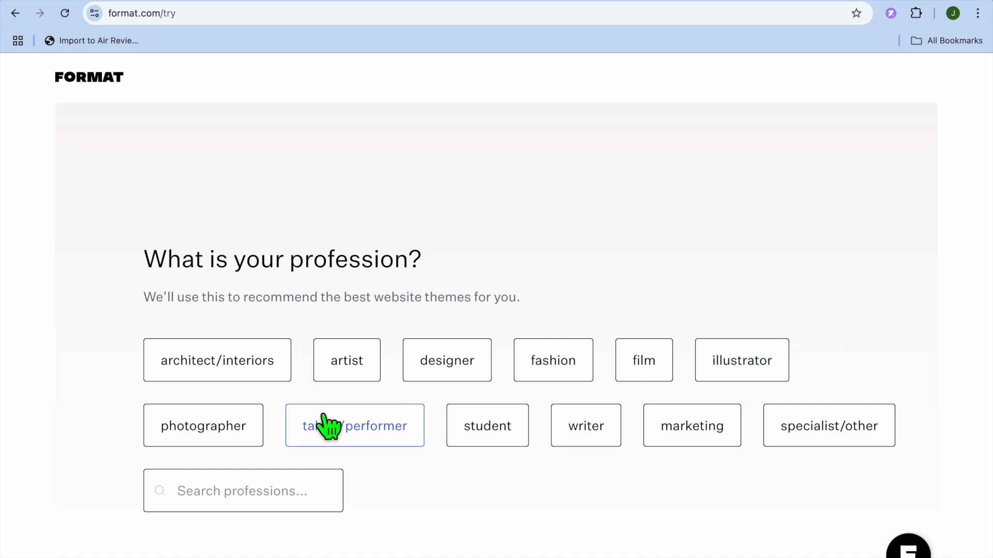
Step: Set the profession to photographer in the portrait/family area, with creating a beautiful portfolio as the main goal
{"action": "left_click", "coordinate": [213, 434]}
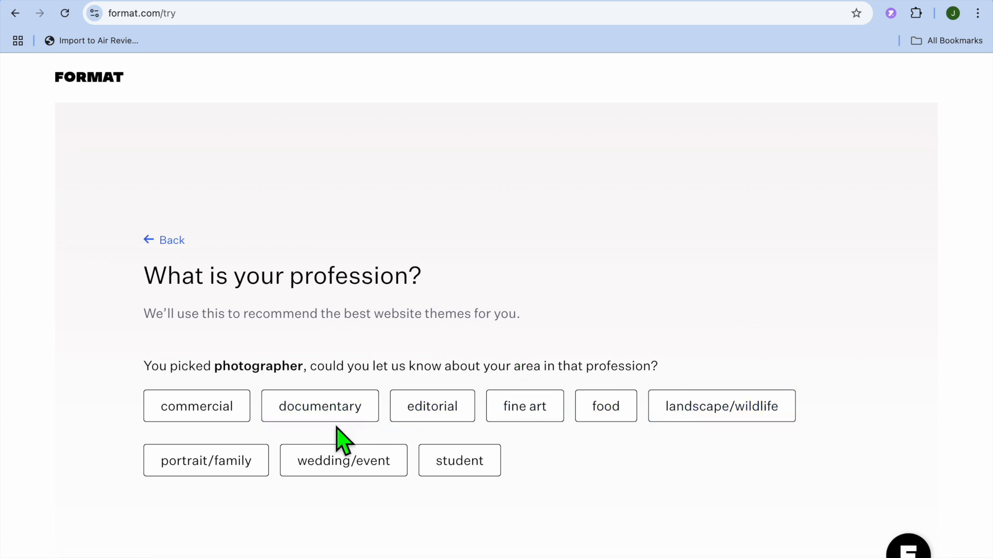
{"action": "left_click", "coordinate": [192, 468]}
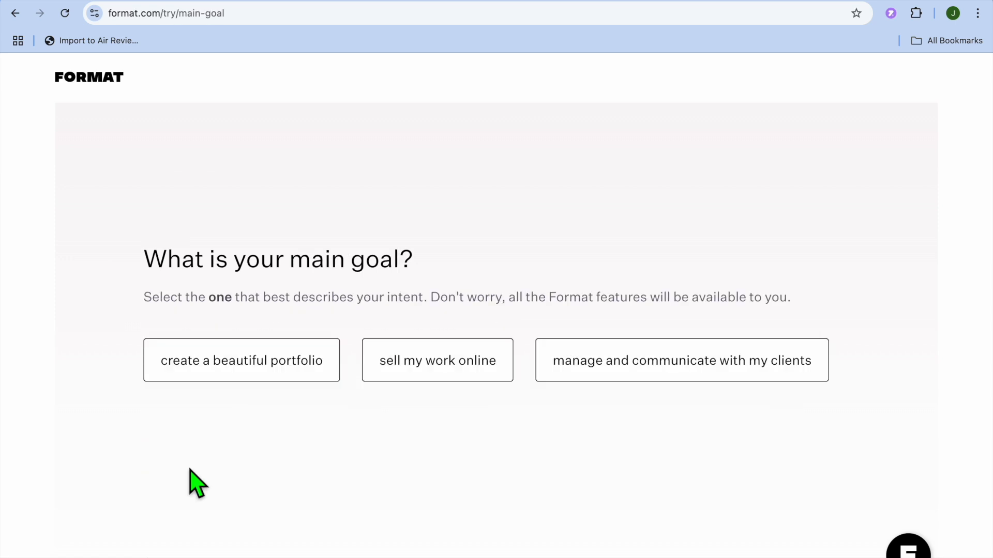
{"action": "left_click", "coordinate": [293, 377]}
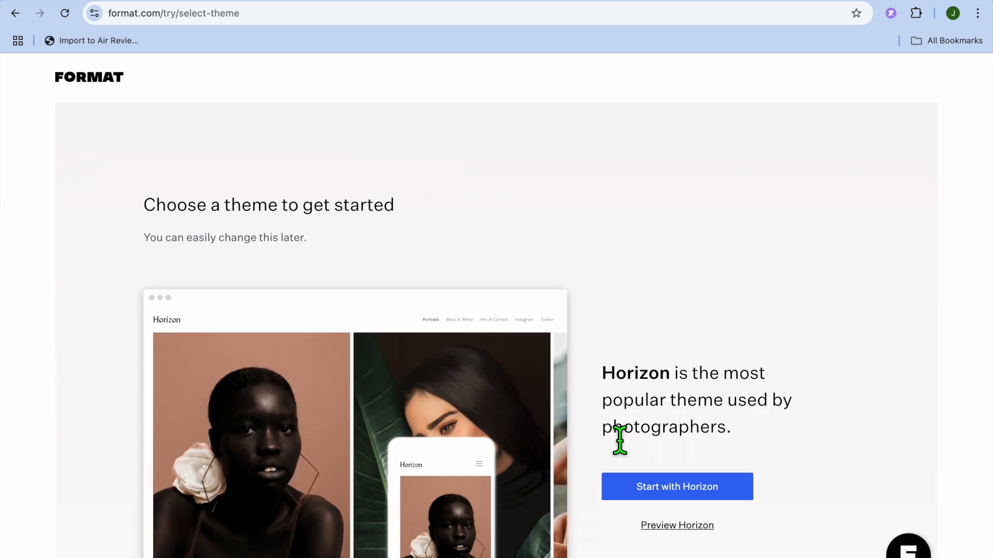
Step: Look through the suggested website themes and start the site with the Horizon theme
{"action": "scroll", "coordinate": [619, 440], "scroll_direction": "down", "scroll_amount": 4}
{"action": "scroll", "coordinate": [679, 275], "scroll_direction": "down", "scroll_amount": 3}
{"action": "scroll", "coordinate": [679, 275], "scroll_direction": "down", "scroll_amount": 10}
{"action": "scroll", "coordinate": [678, 274], "scroll_direction": "up", "scroll_amount": 11}
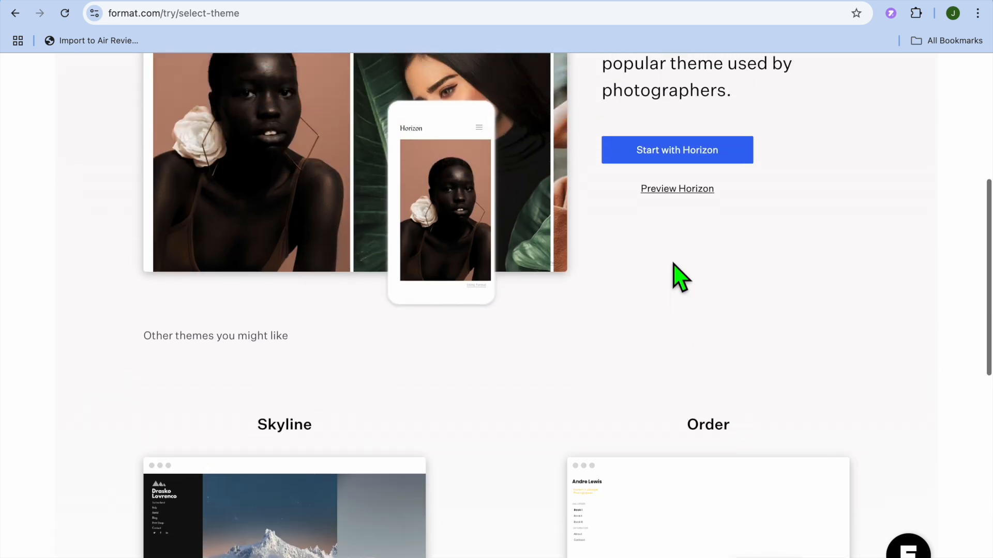
{"action": "scroll", "coordinate": [674, 265], "scroll_direction": "up", "scroll_amount": 1}
{"action": "left_click", "coordinate": [685, 181]}
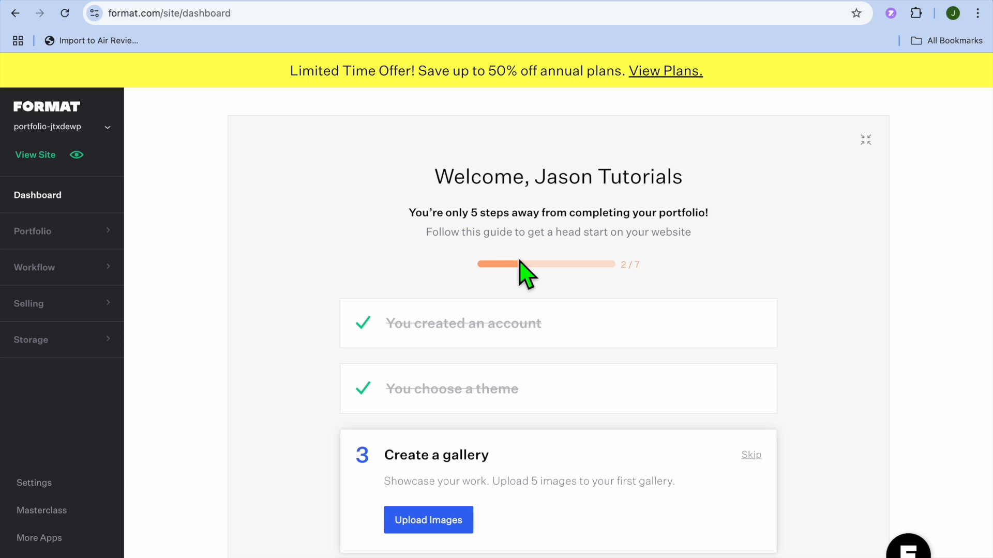
Step: Create a gallery from the setup guide and upload the Downloads image "Copy of Blue...22924.127.png" to it
{"action": "scroll", "coordinate": [510, 240], "scroll_direction": "down", "scroll_amount": 5}
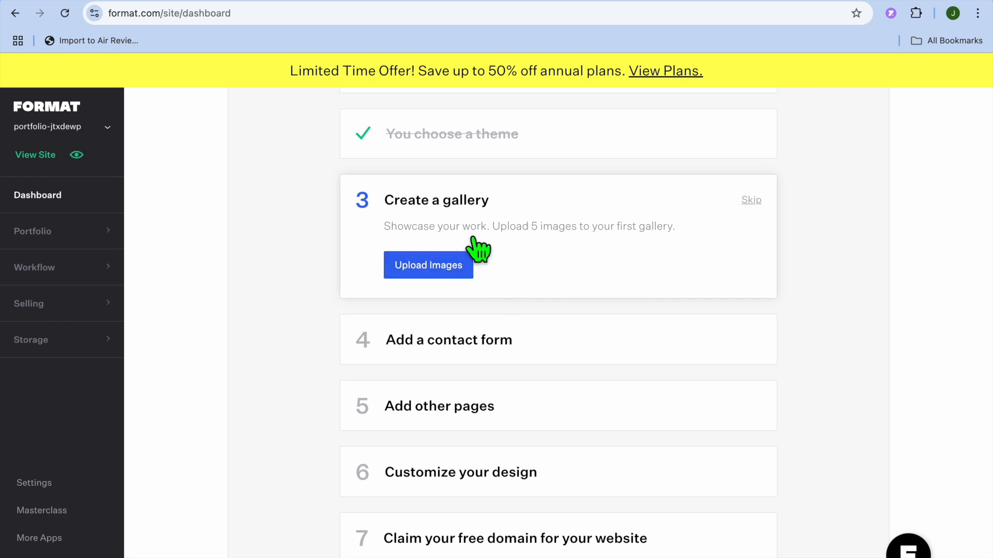
{"action": "left_click", "coordinate": [446, 273]}
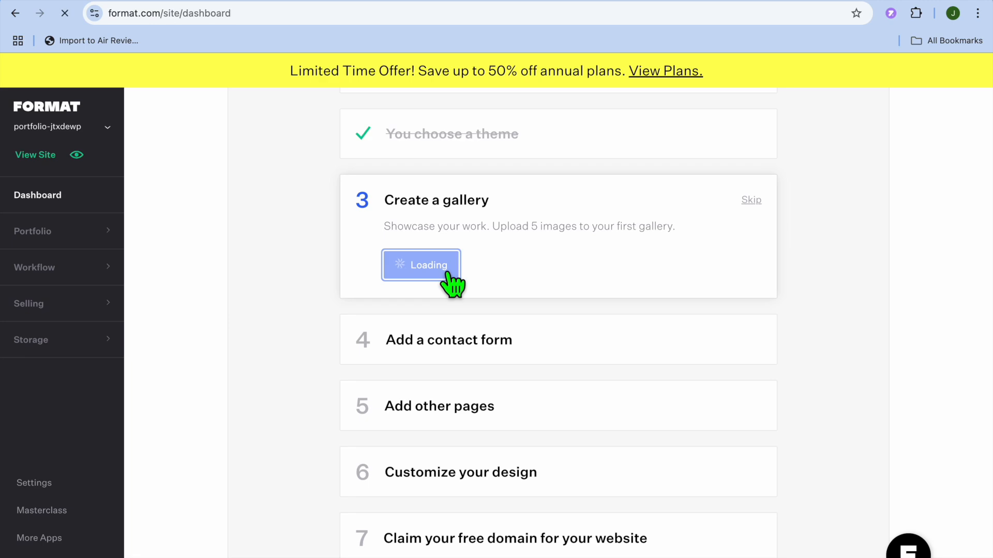
{"action": "left_click", "coordinate": [564, 322]}
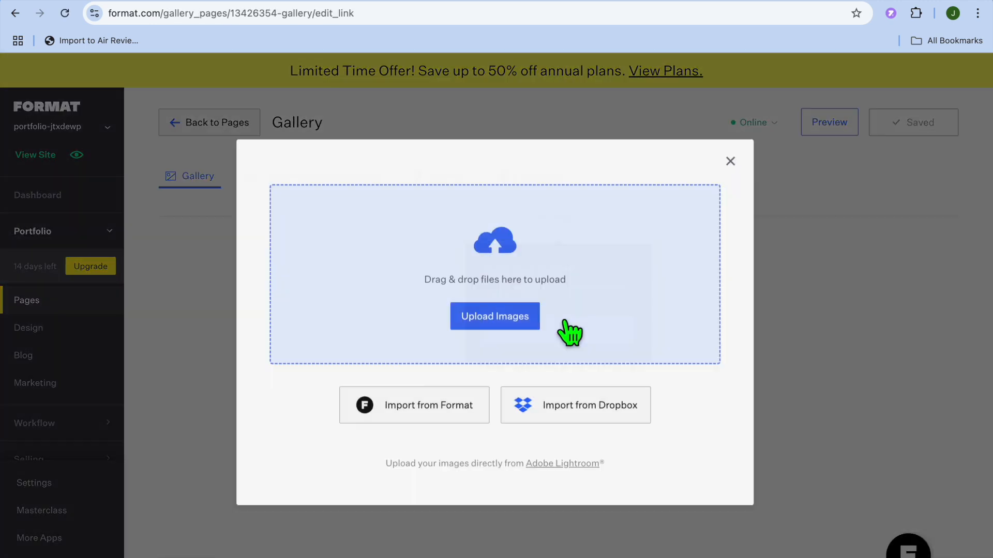
{"action": "left_click", "coordinate": [499, 321]}
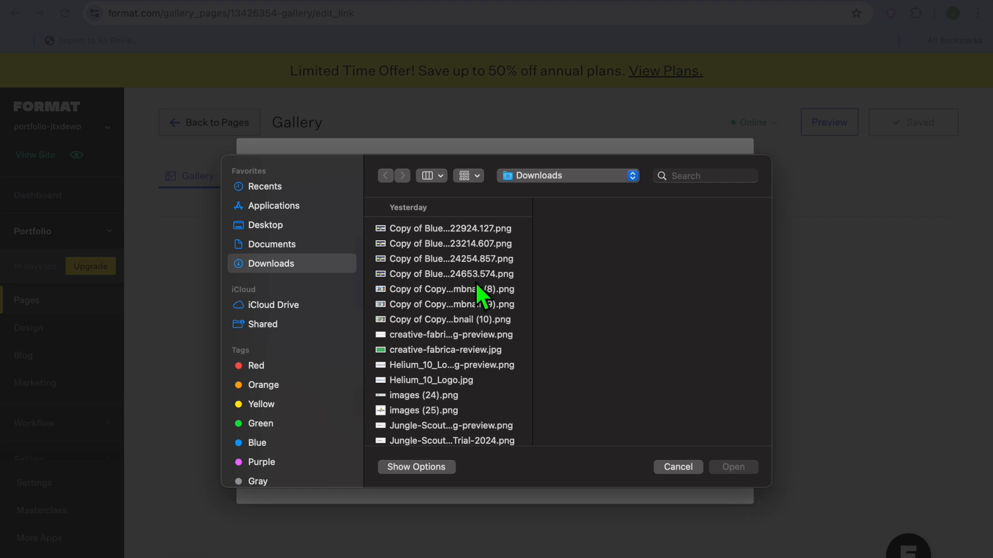
{"action": "left_click", "coordinate": [454, 232]}
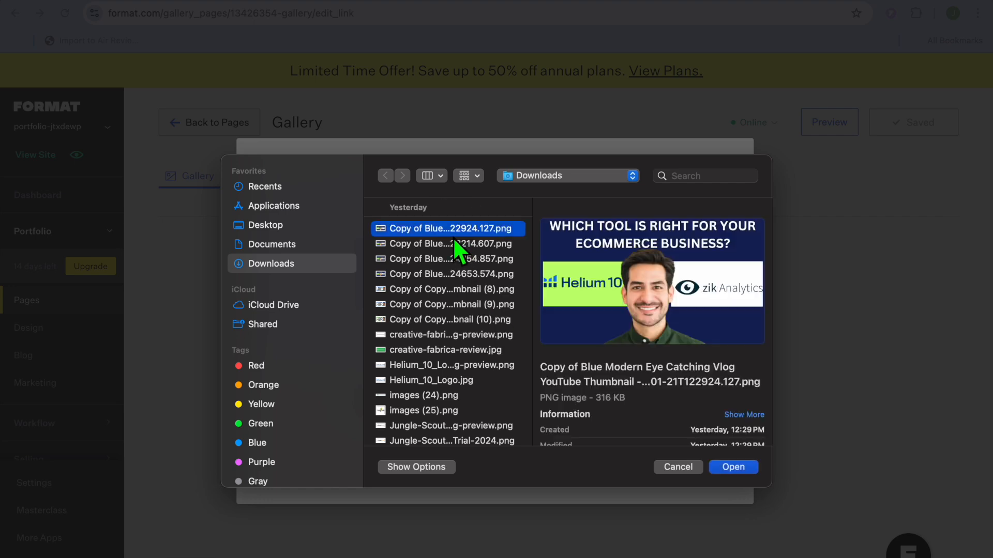
{"action": "left_click", "coordinate": [736, 466]}
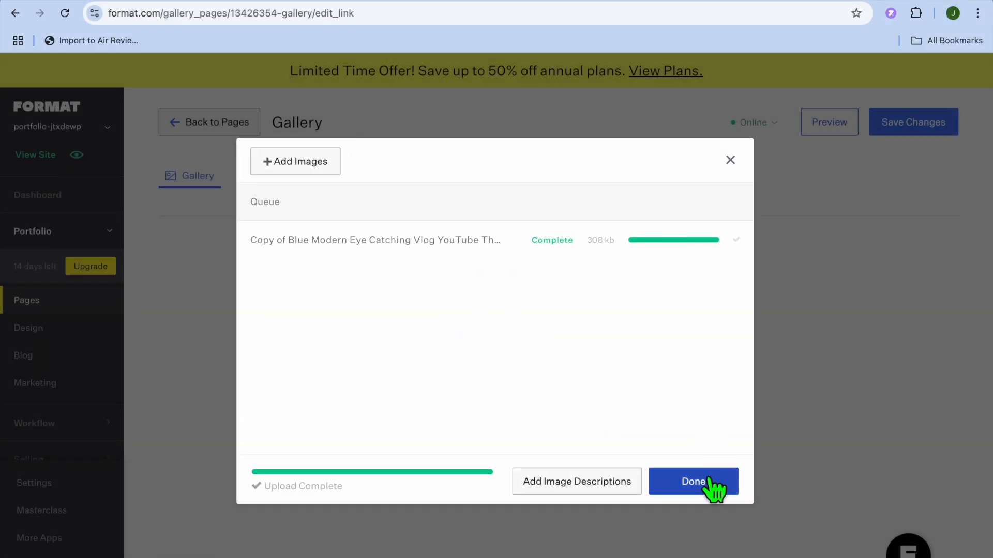
{"action": "left_click", "coordinate": [709, 481]}
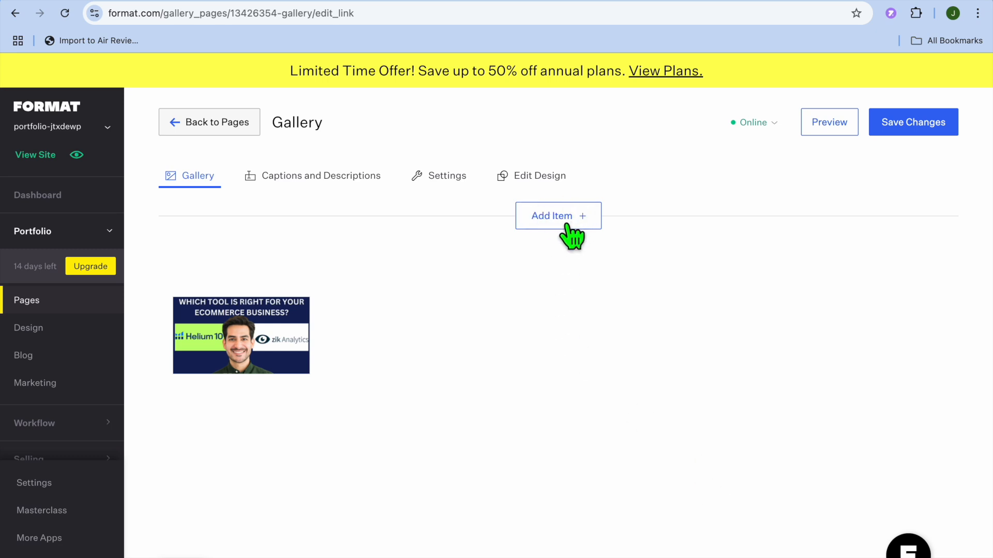
Step: Save the gallery, dismiss the offer to add it to the site menu, and return to the site's pages
{"action": "left_click", "coordinate": [911, 130]}
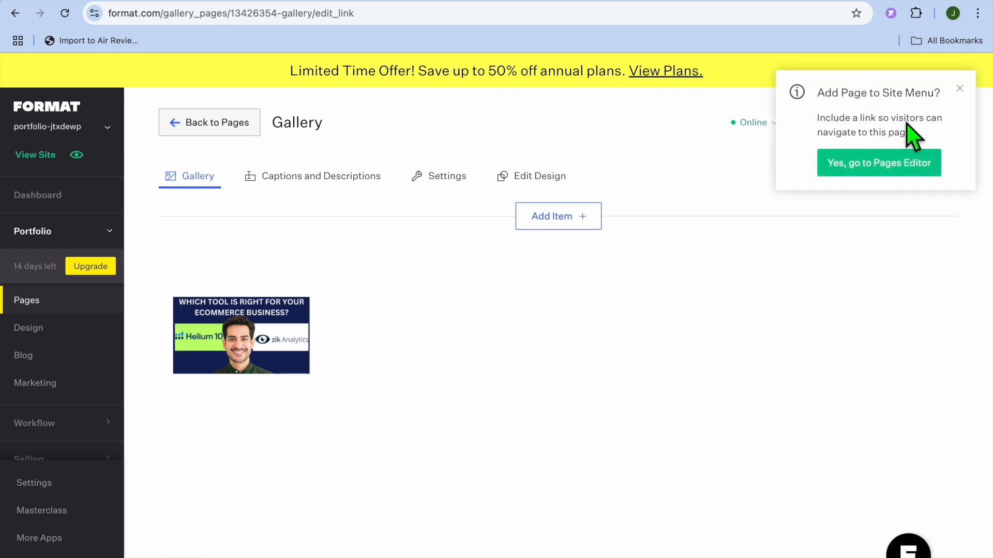
{"action": "left_click", "coordinate": [959, 90]}
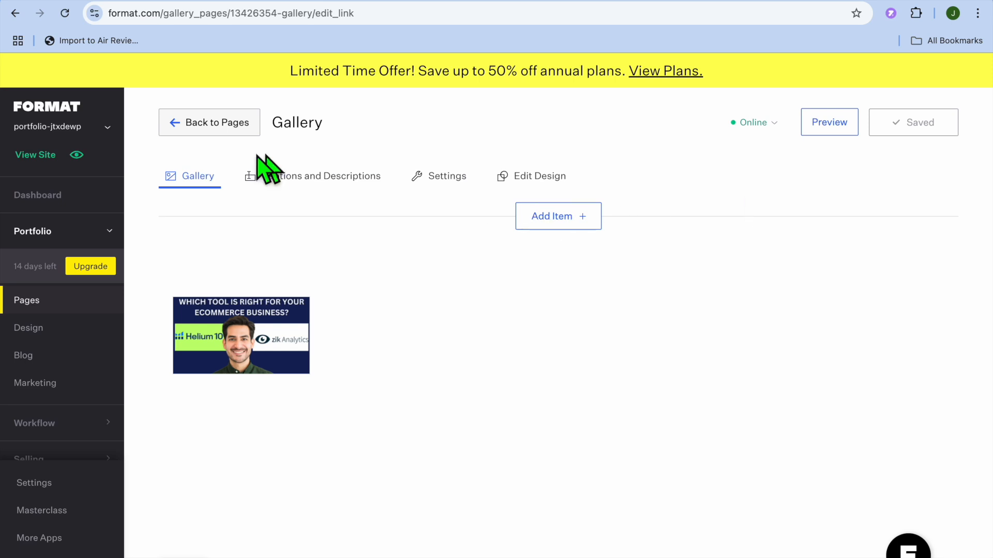
{"action": "left_click", "coordinate": [203, 126]}
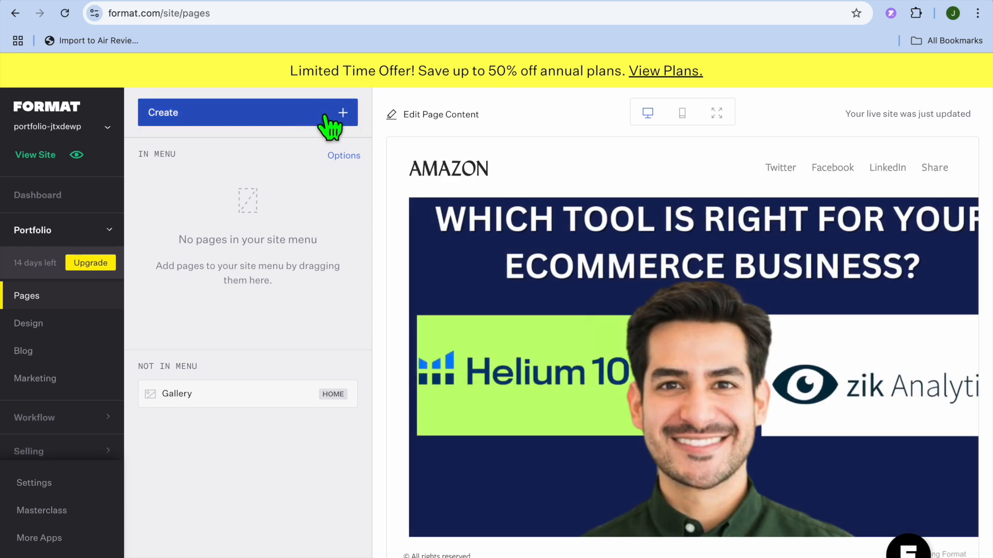
Step: Enable a blog named "test blog" on the site and return to the pages overview without adding a post
{"action": "left_click", "coordinate": [329, 114]}
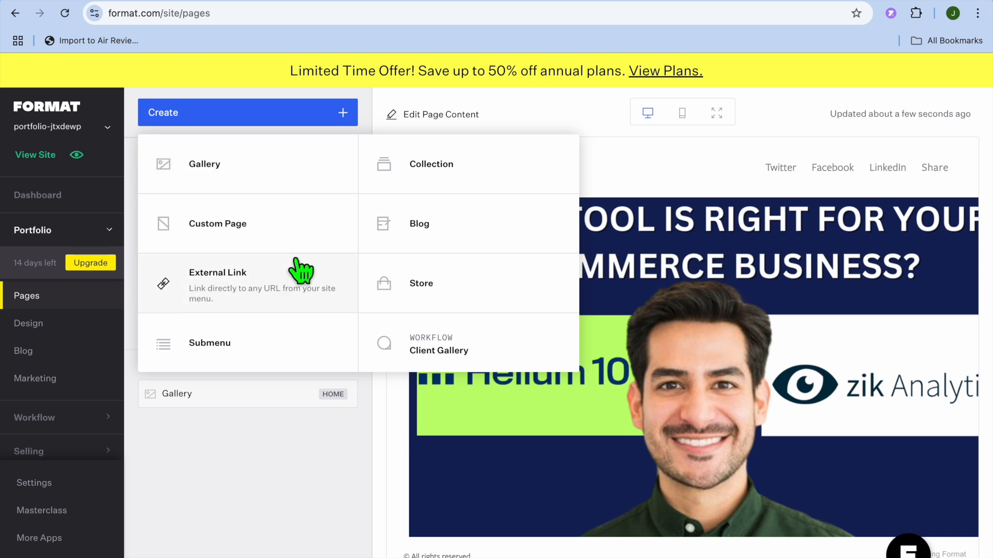
{"action": "left_click", "coordinate": [455, 243]}
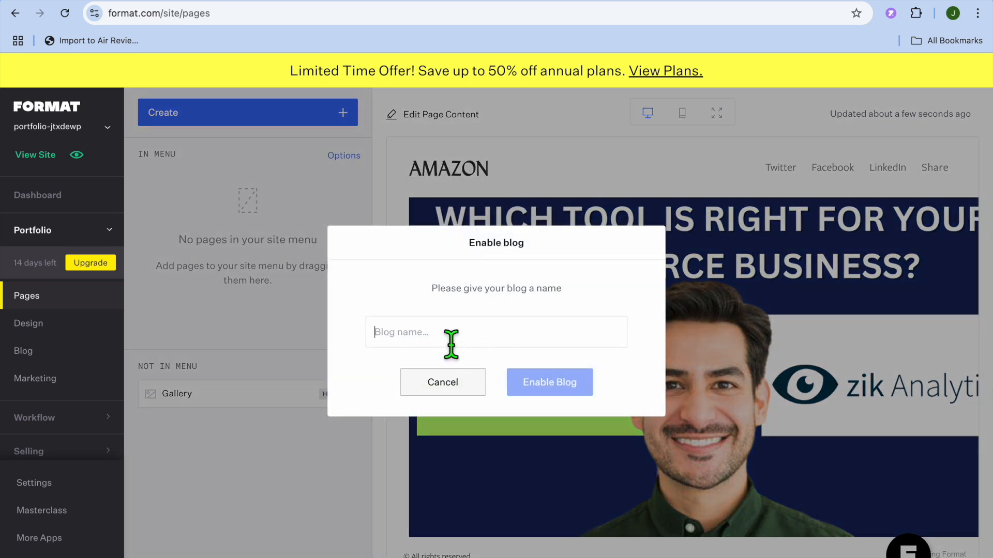
{"action": "type", "text": "test blog"}
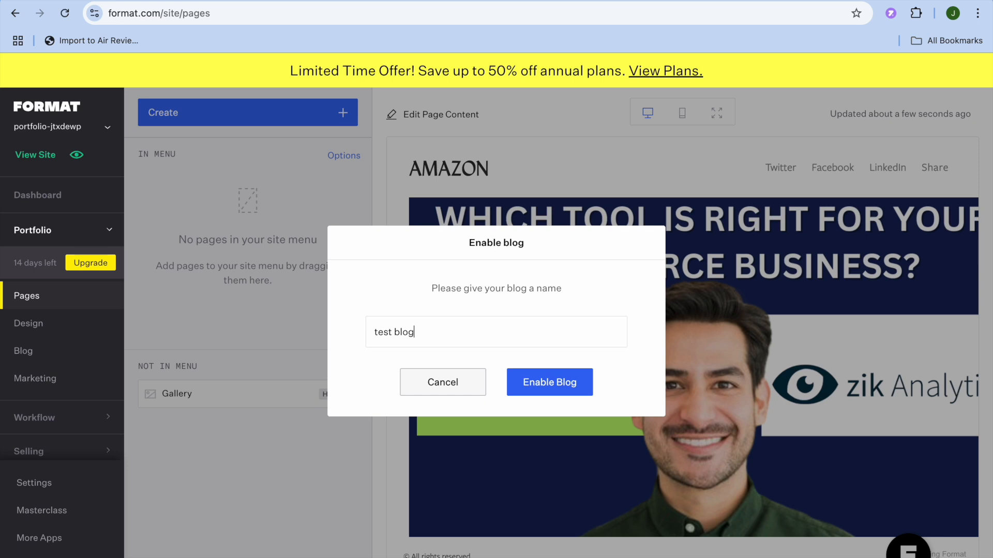
{"action": "left_click", "coordinate": [542, 389]}
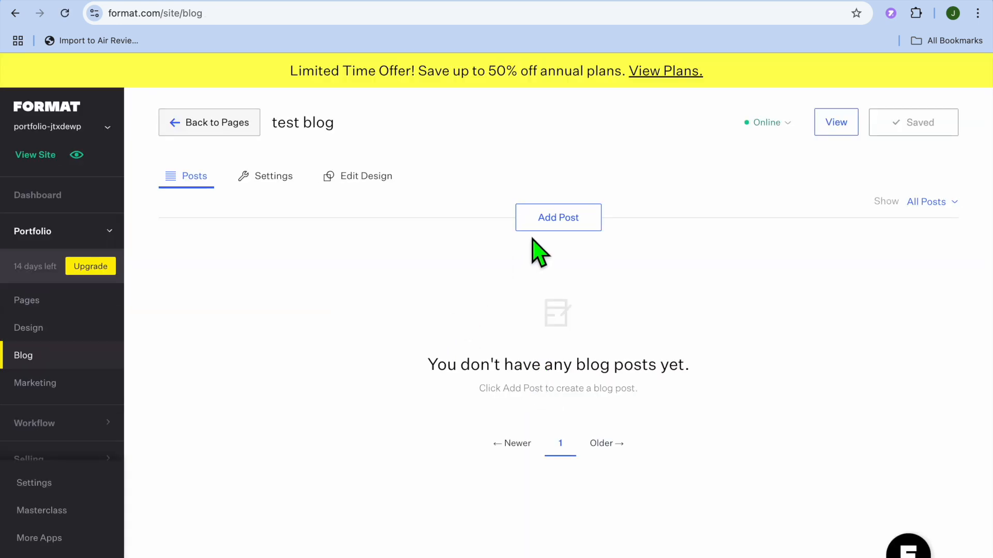
{"action": "left_click", "coordinate": [548, 220]}
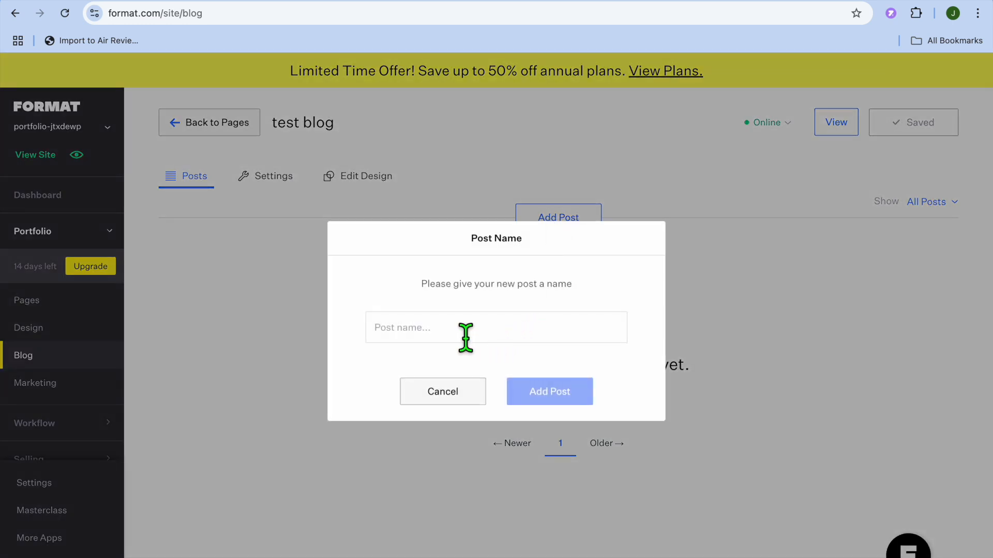
{"action": "left_click", "coordinate": [446, 400]}
{"action": "left_click", "coordinate": [183, 130]}
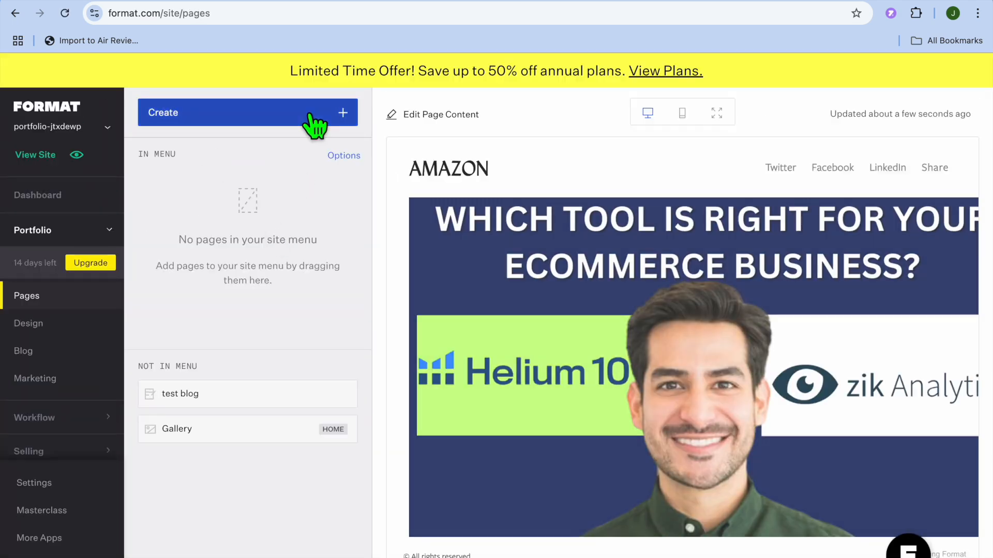
Step: Enable a store named "store" and postpone connecting it to PayPal
{"action": "left_click", "coordinate": [316, 121]}
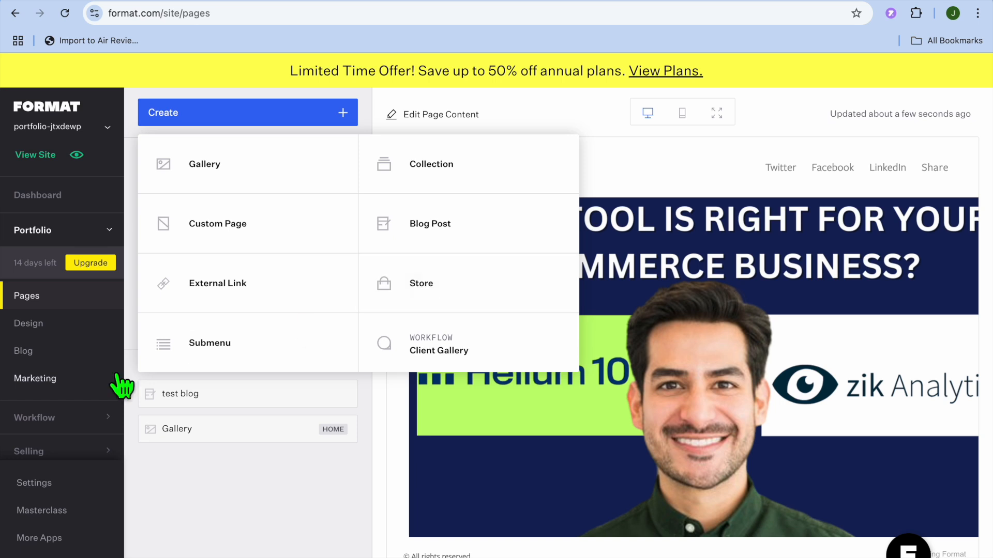
{"action": "scroll", "coordinate": [76, 403], "scroll_direction": "down", "scroll_amount": 1}
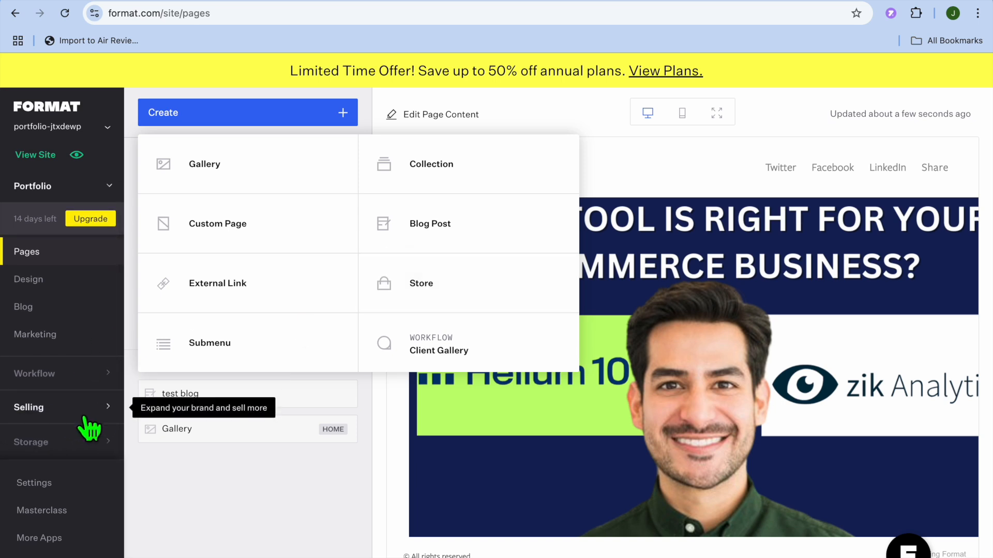
{"action": "left_click", "coordinate": [66, 420]}
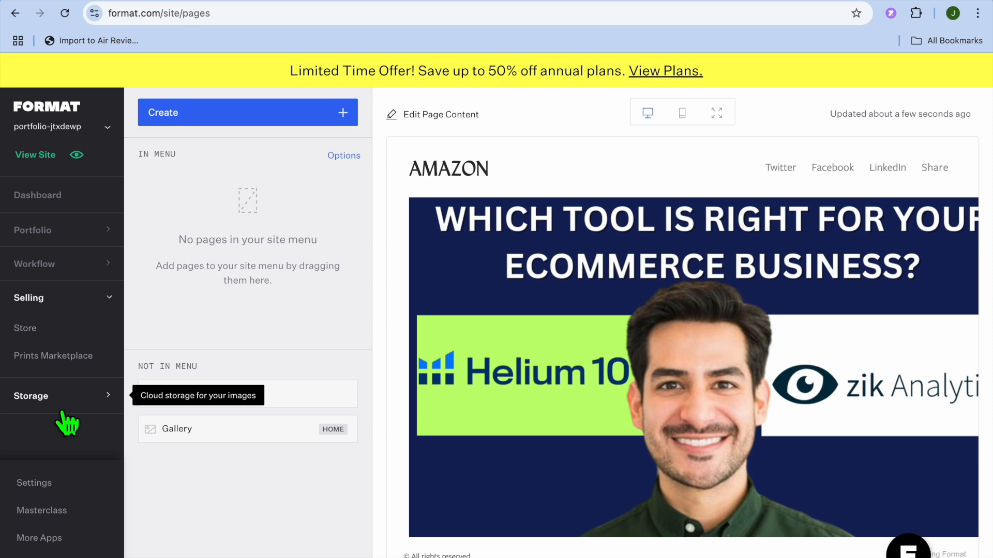
{"action": "left_click", "coordinate": [49, 336]}
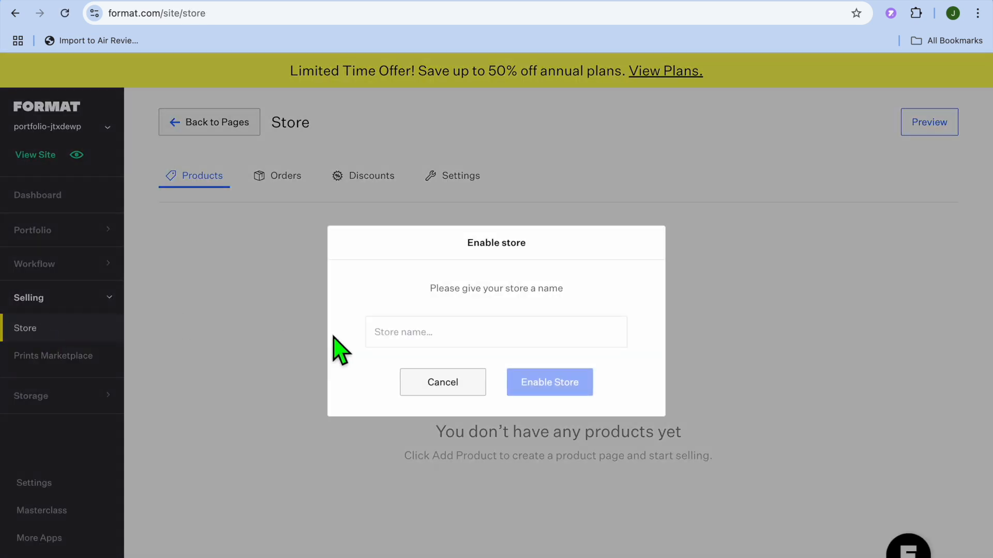
{"action": "left_click", "coordinate": [415, 335]}
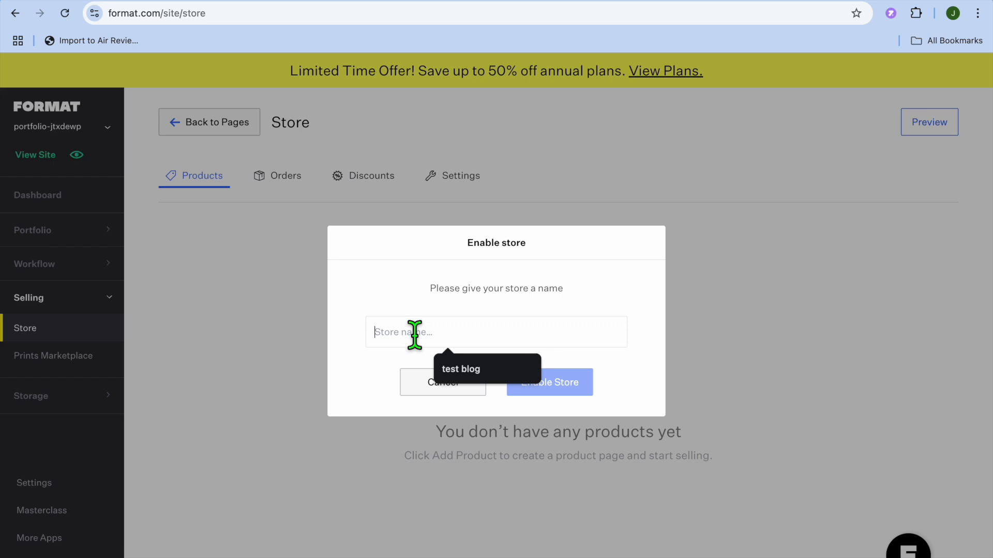
{"action": "type", "text": "store"}
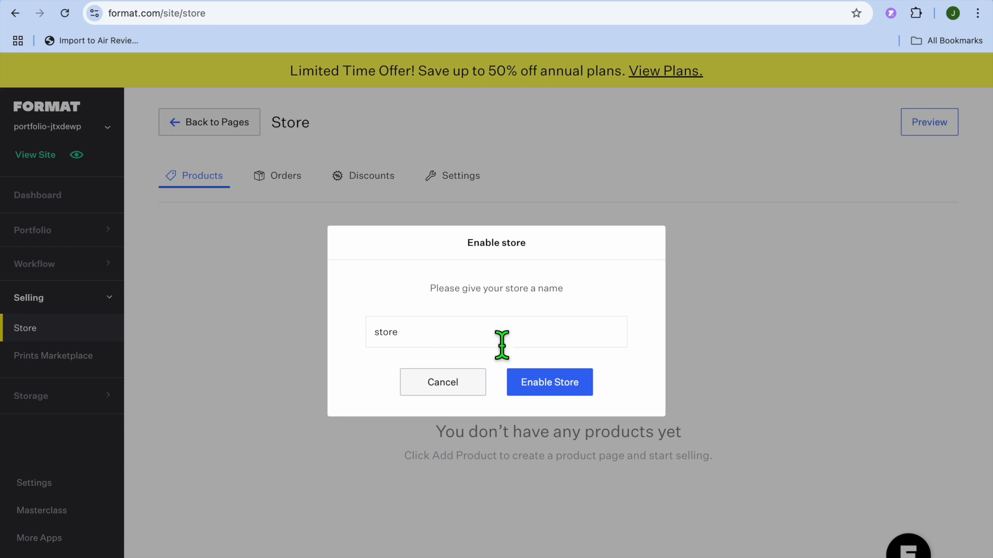
{"action": "left_click", "coordinate": [565, 389]}
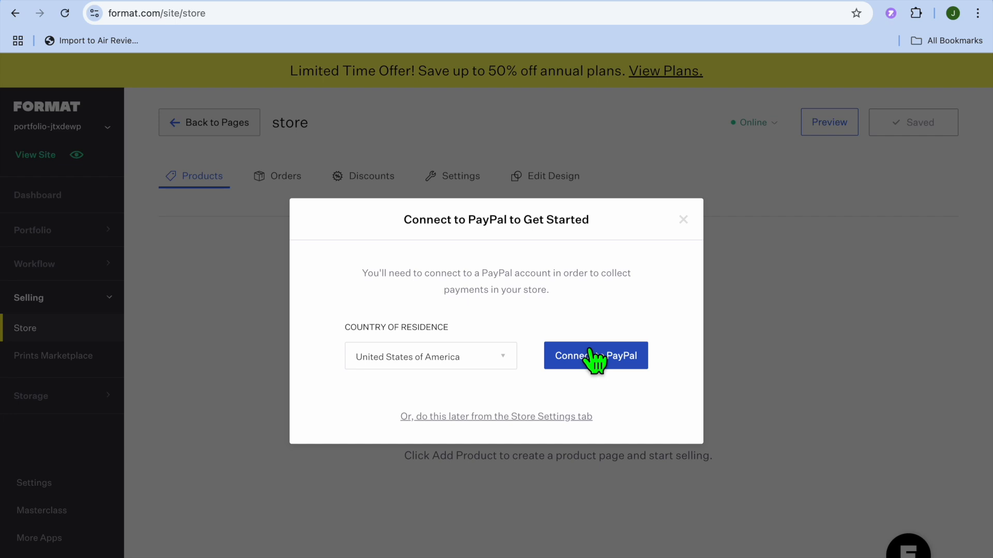
{"action": "left_click", "coordinate": [525, 417]}
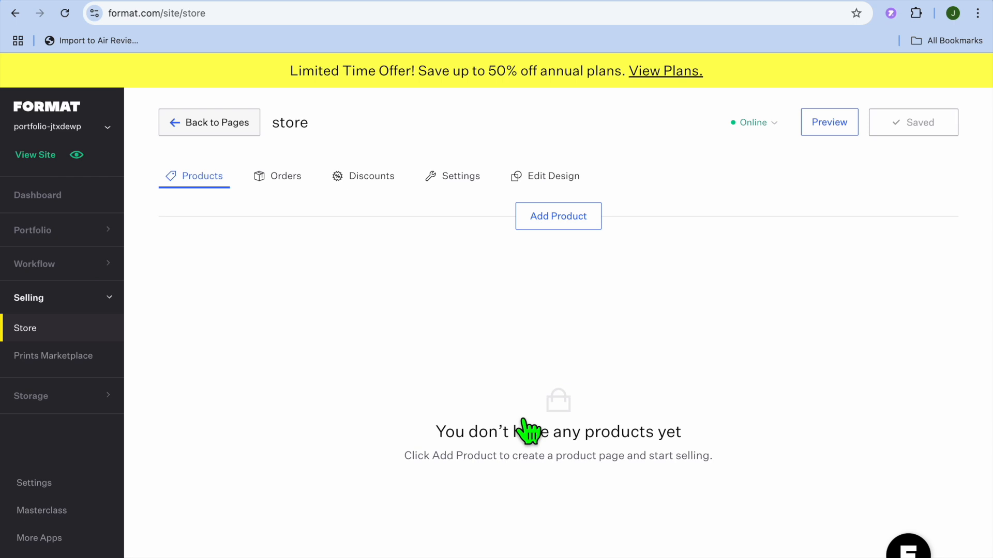
Step: Add a new product named "first" to the store
{"action": "left_click", "coordinate": [557, 218]}
{"action": "left_click", "coordinate": [447, 343]}
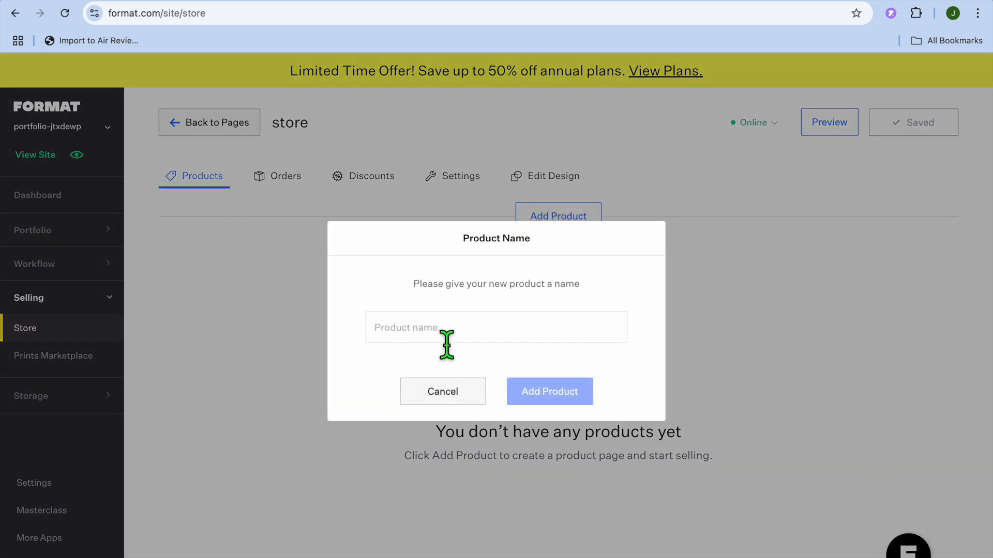
{"action": "type", "text": "first"}
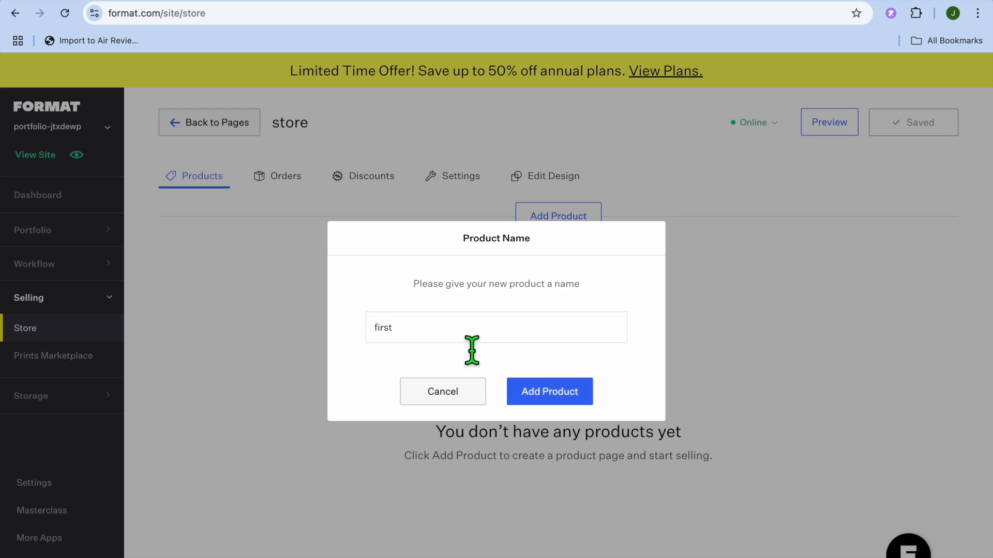
{"action": "left_click", "coordinate": [564, 391]}
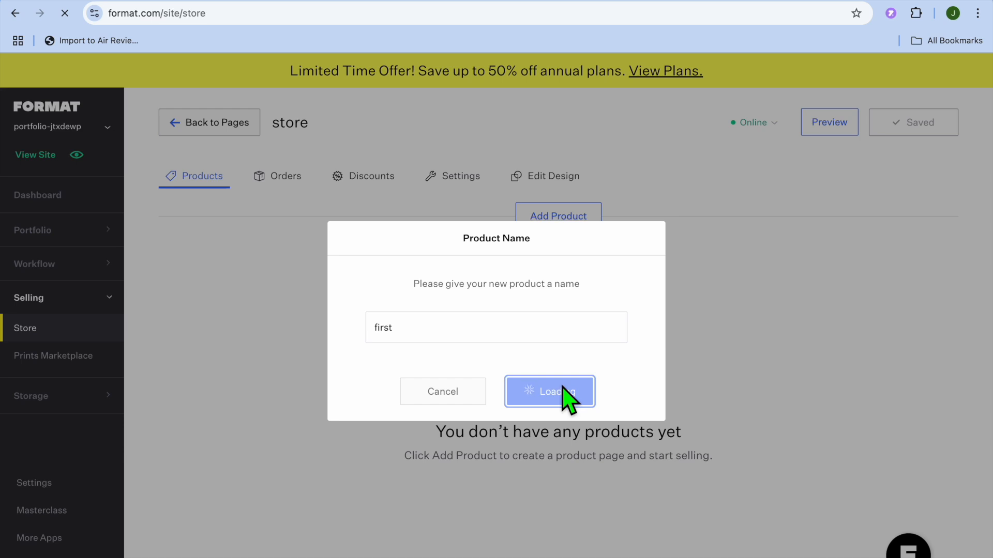
Step: Upload "Copy of Copy of Blue Modern Eye Catching Vlog YouTube Thumbnail (8).png" as the product's cover image and accept its crop
{"action": "scroll", "coordinate": [561, 393], "scroll_direction": "down", "scroll_amount": 1}
{"action": "scroll", "coordinate": [562, 396], "scroll_direction": "down", "scroll_amount": 5}
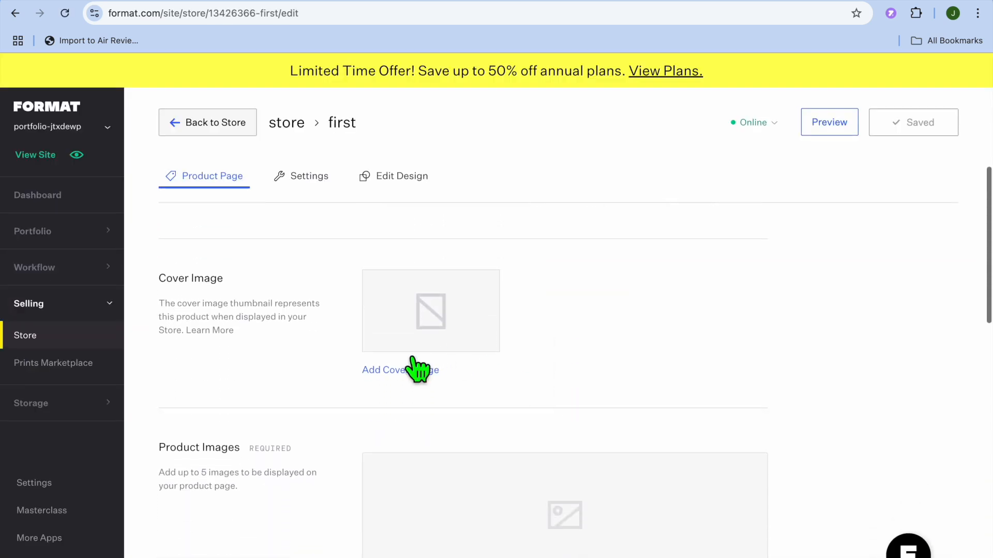
{"action": "left_click", "coordinate": [407, 370]}
{"action": "left_click", "coordinate": [501, 314]}
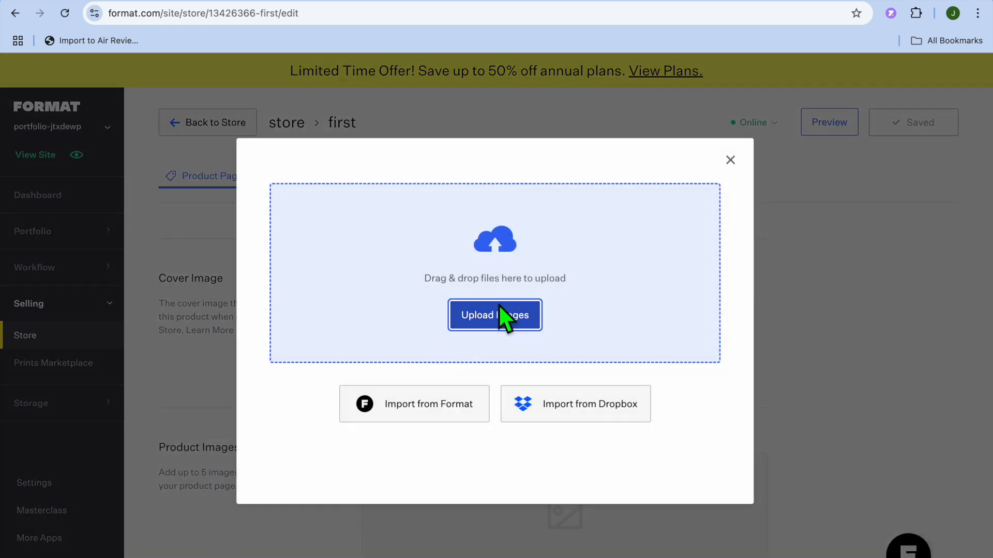
{"action": "left_click", "coordinate": [482, 295]}
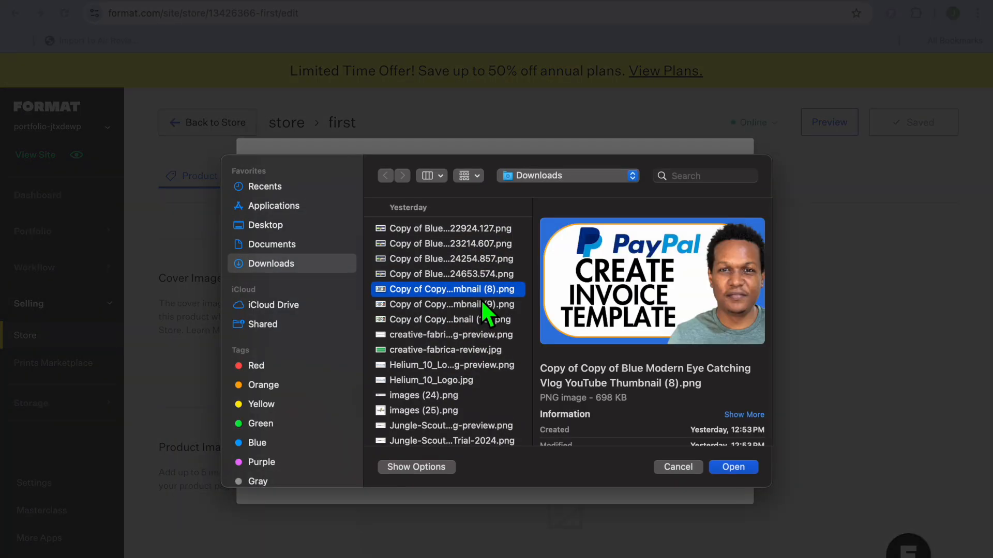
{"action": "left_click", "coordinate": [744, 467]}
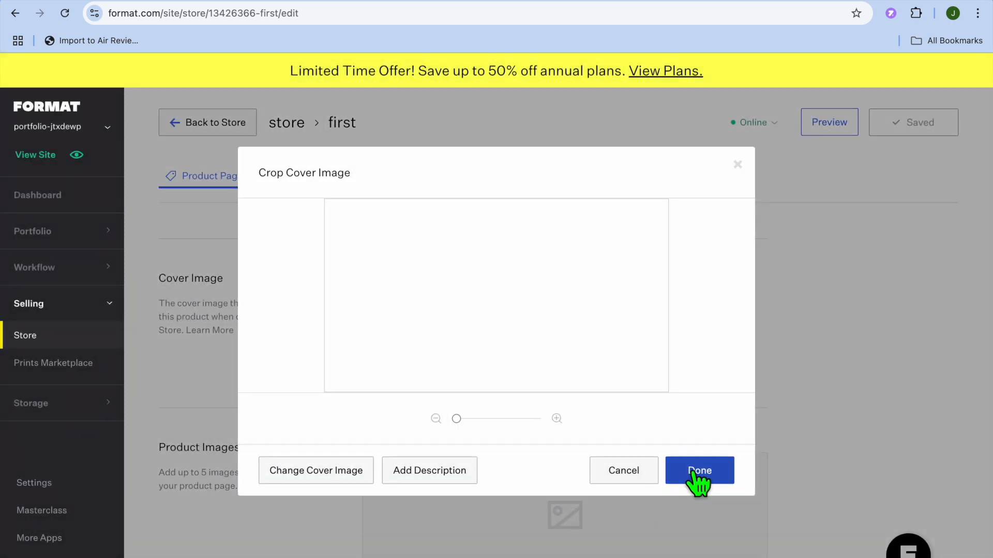
{"action": "left_click", "coordinate": [693, 474]}
Step: Upload "Copy of Copy of Blue Modern Eye Catching Vlog YouTube Thumbnail (10).png" to the product images
{"action": "scroll", "coordinate": [539, 478], "scroll_direction": "down", "scroll_amount": 6}
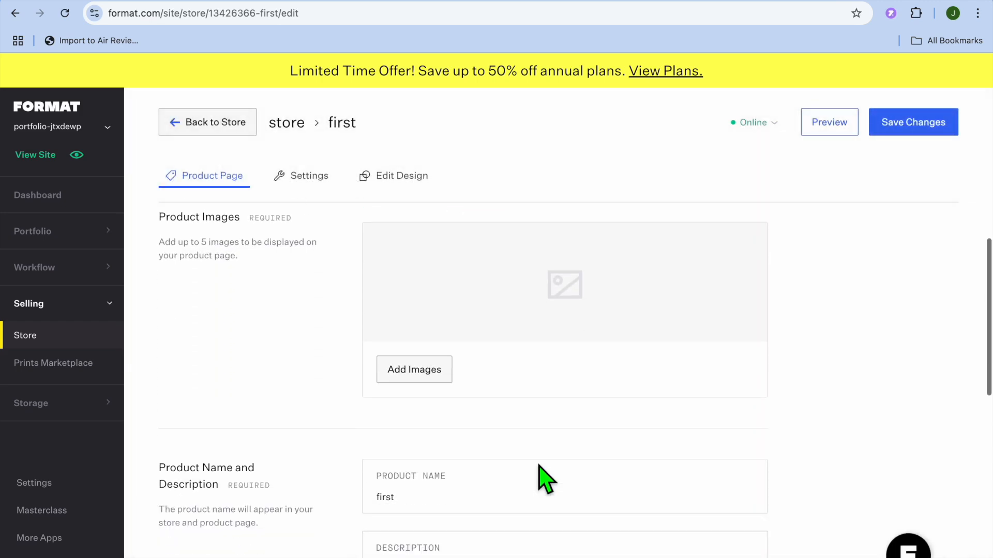
{"action": "scroll", "coordinate": [538, 473], "scroll_direction": "up", "scroll_amount": 2}
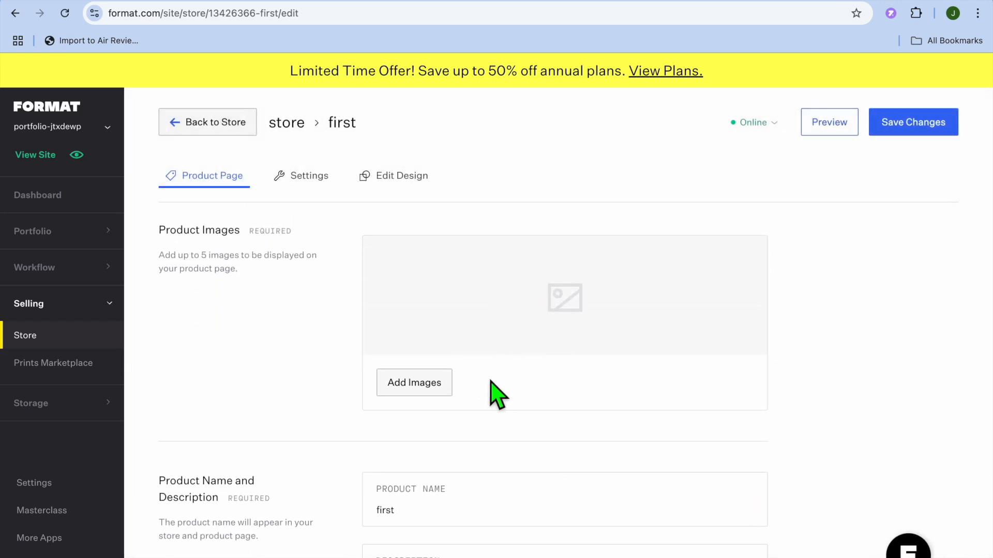
{"action": "left_click", "coordinate": [441, 391]}
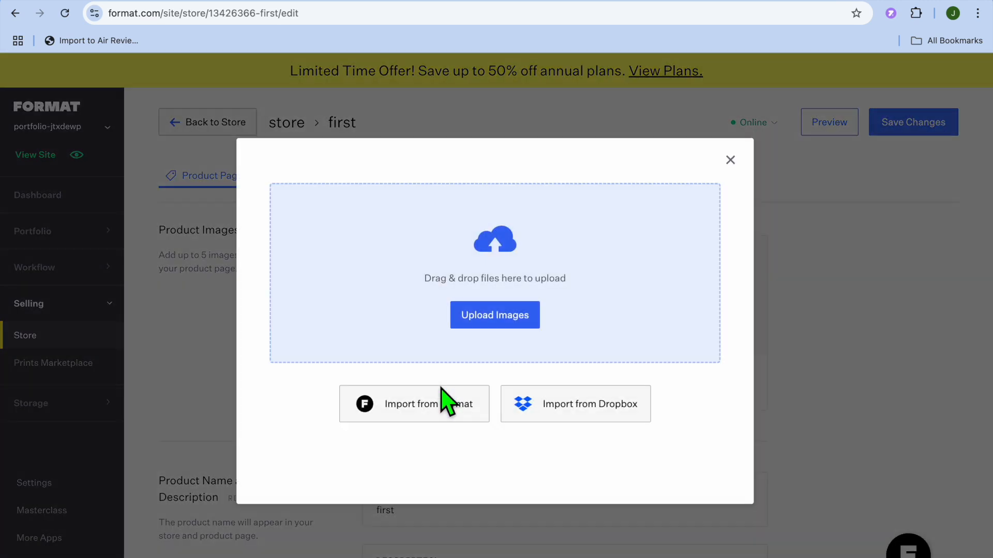
{"action": "left_click", "coordinate": [504, 314]}
{"action": "left_click", "coordinate": [488, 321]}
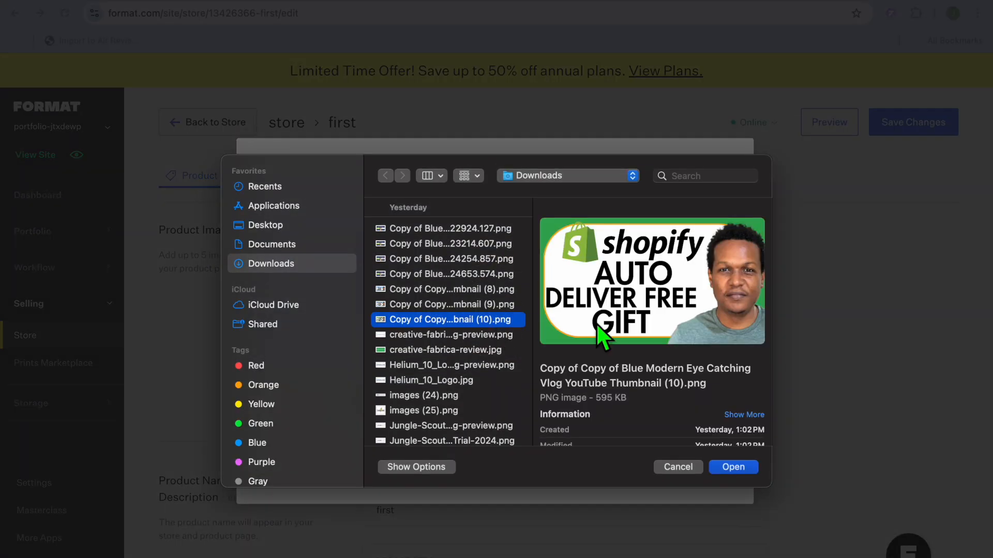
{"action": "left_click", "coordinate": [735, 468]}
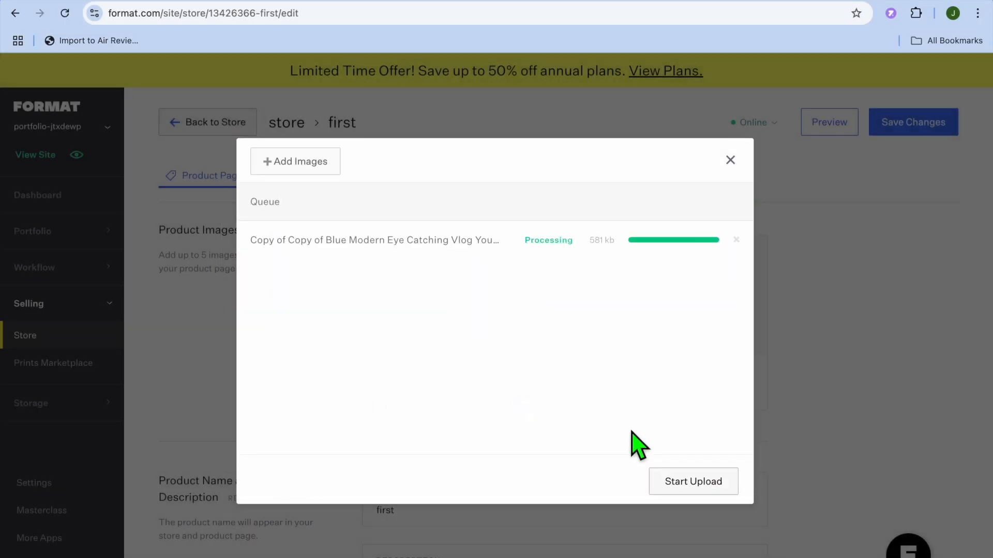
{"action": "left_click", "coordinate": [703, 481]}
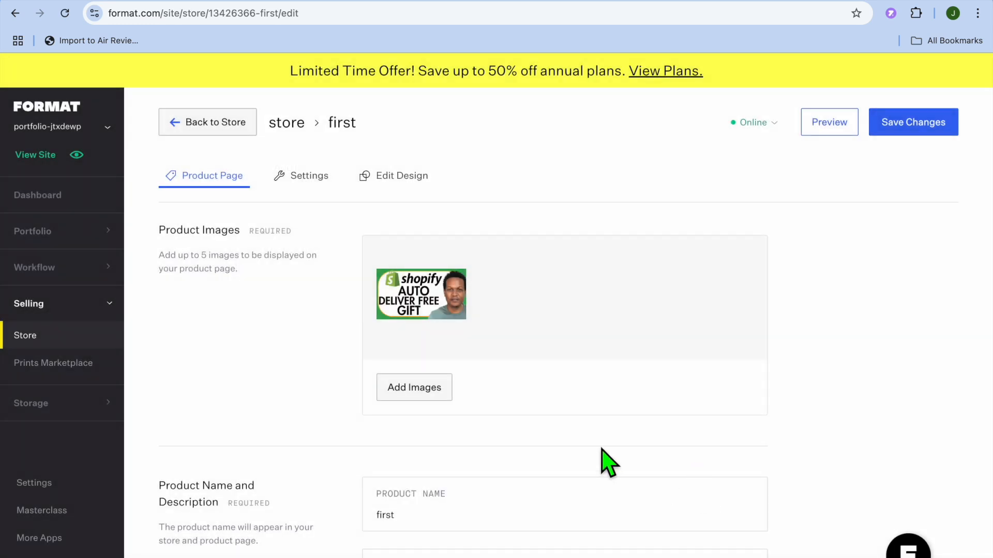
Step: Set the product's base price to 10.00 USD
{"action": "scroll", "coordinate": [609, 463], "scroll_direction": "down", "scroll_amount": 9}
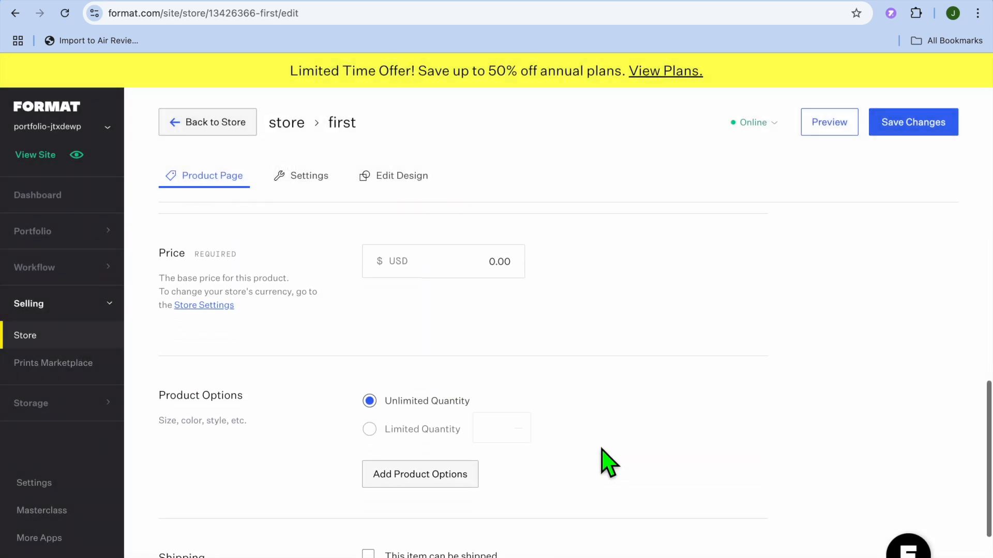
{"action": "left_click", "coordinate": [493, 276]}
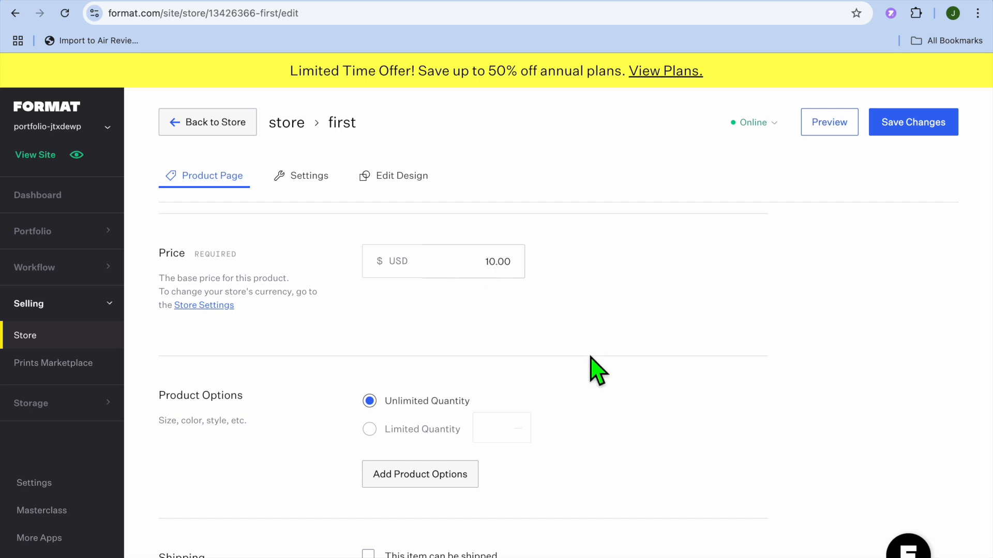
{"action": "scroll", "coordinate": [595, 370], "scroll_direction": "down", "scroll_amount": 3}
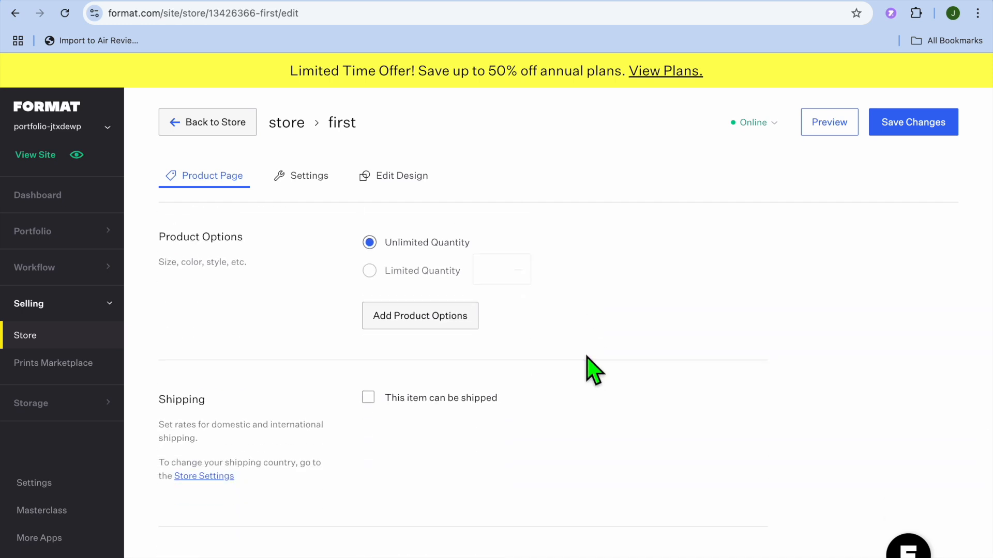
Step: Set the product type to Digital Product and check its digital file upload section
{"action": "scroll", "coordinate": [595, 369], "scroll_direction": "up", "scroll_amount": 7}
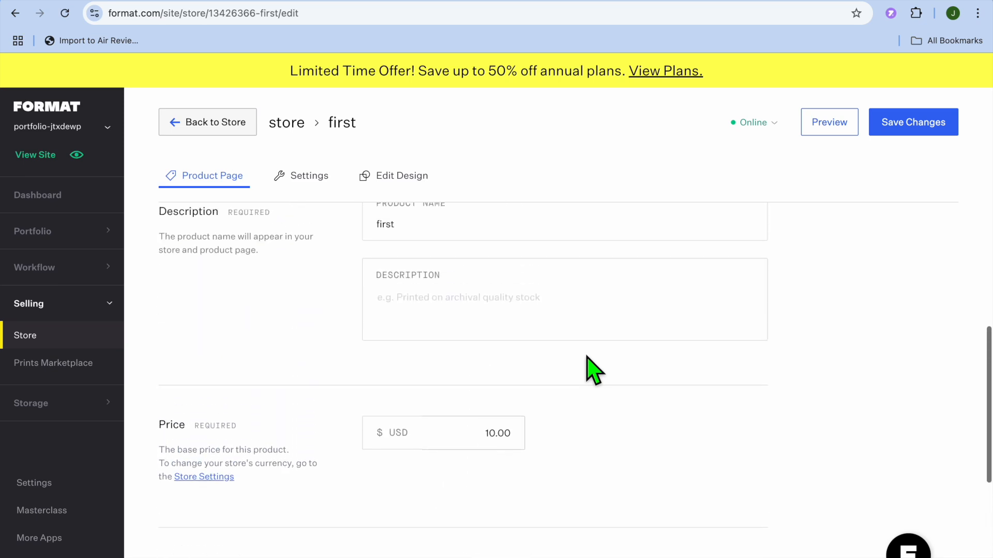
{"action": "scroll", "coordinate": [589, 365], "scroll_direction": "up", "scroll_amount": 8}
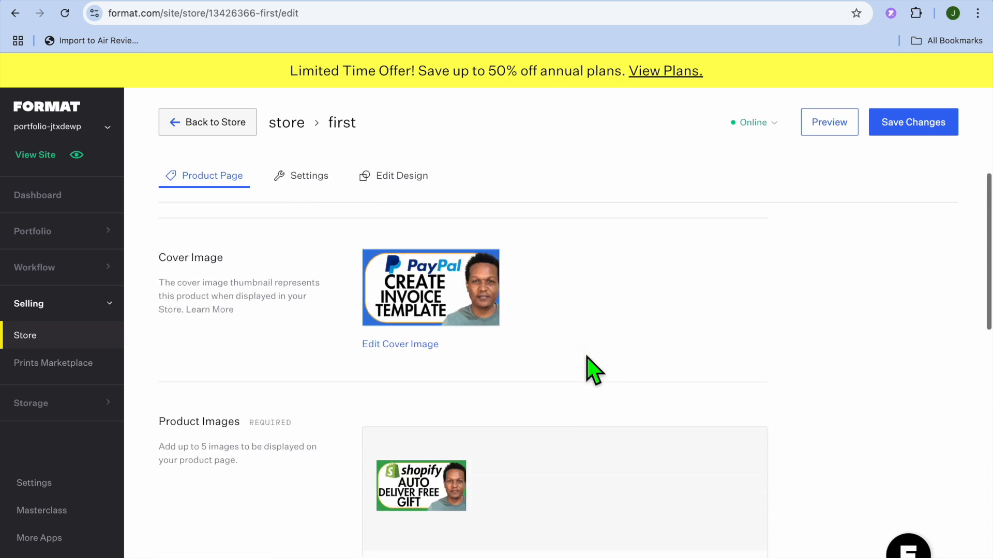
{"action": "scroll", "coordinate": [589, 368], "scroll_direction": "up", "scroll_amount": 1}
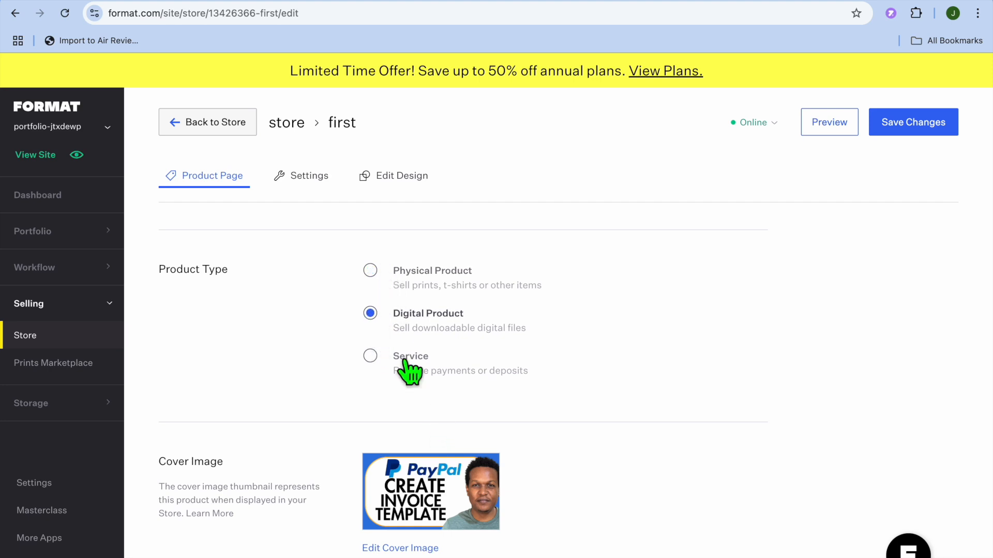
{"action": "scroll", "coordinate": [433, 412], "scroll_direction": "down", "scroll_amount": 15}
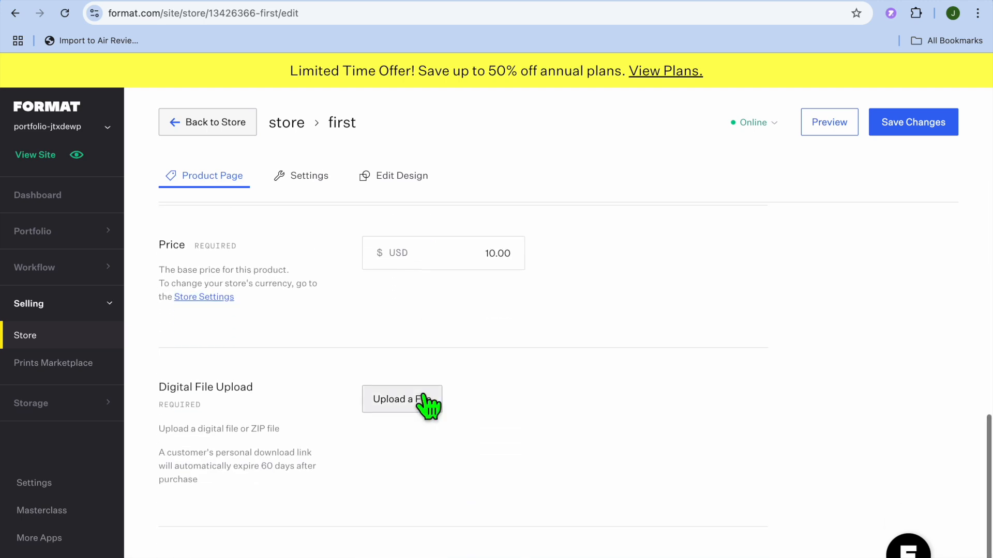
Step: Try the Service product type and look through the fields it offers
{"action": "scroll", "coordinate": [402, 409], "scroll_direction": "up", "scroll_amount": 12}
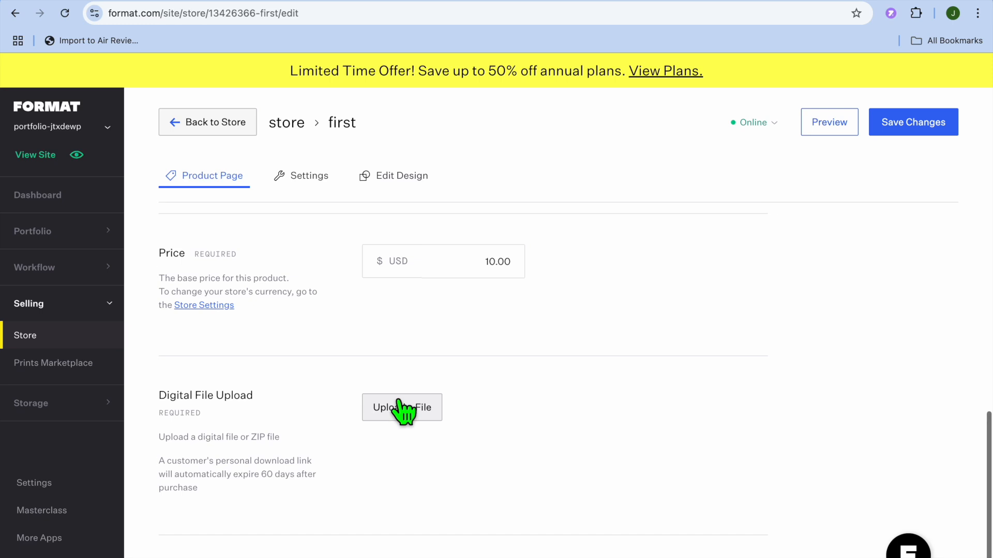
{"action": "scroll", "coordinate": [399, 398], "scroll_direction": "up", "scroll_amount": 5}
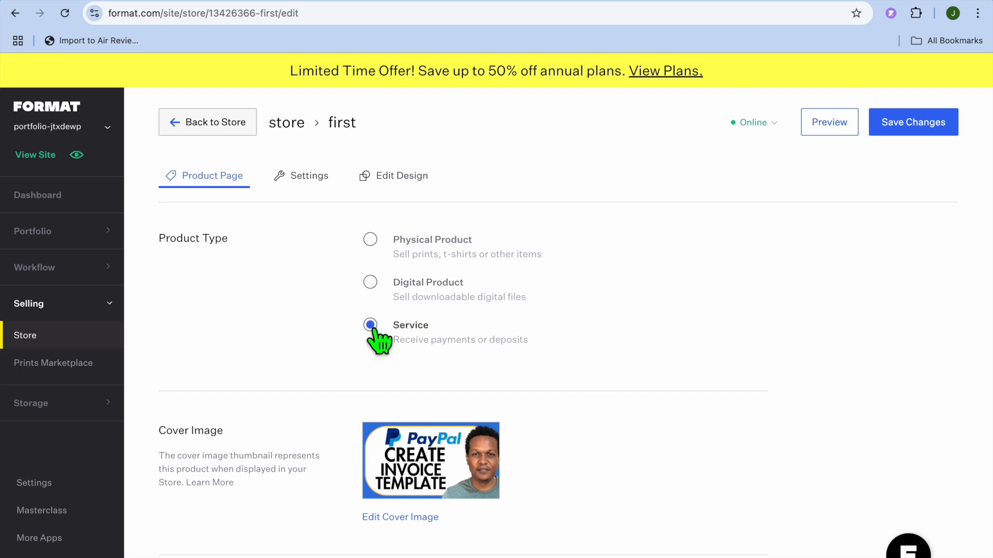
{"action": "scroll", "coordinate": [434, 375], "scroll_direction": "down", "scroll_amount": 10}
{"action": "scroll", "coordinate": [433, 374], "scroll_direction": "down", "scroll_amount": 3}
{"action": "scroll", "coordinate": [426, 365], "scroll_direction": "up", "scroll_amount": 12}
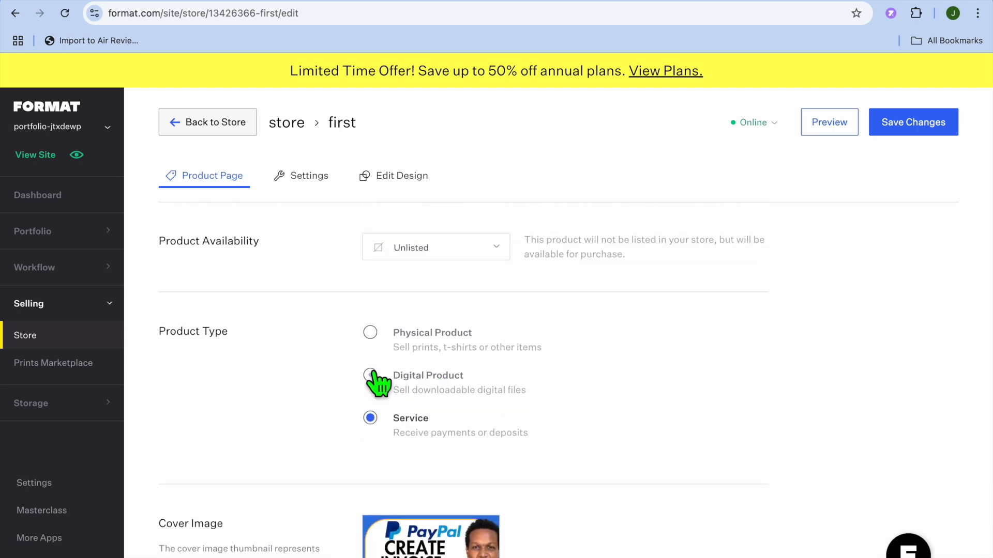
Step: Choose Digital Product as the product type and upload creative-fabrica-review.jpg as its digital file
{"action": "scroll", "coordinate": [542, 402], "scroll_direction": "down", "scroll_amount": 15}
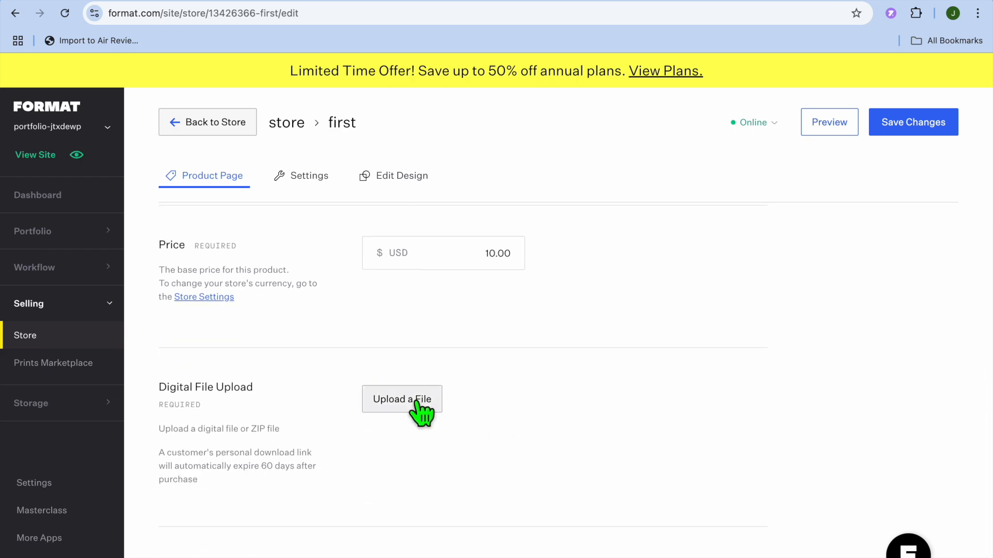
{"action": "left_click", "coordinate": [418, 409]}
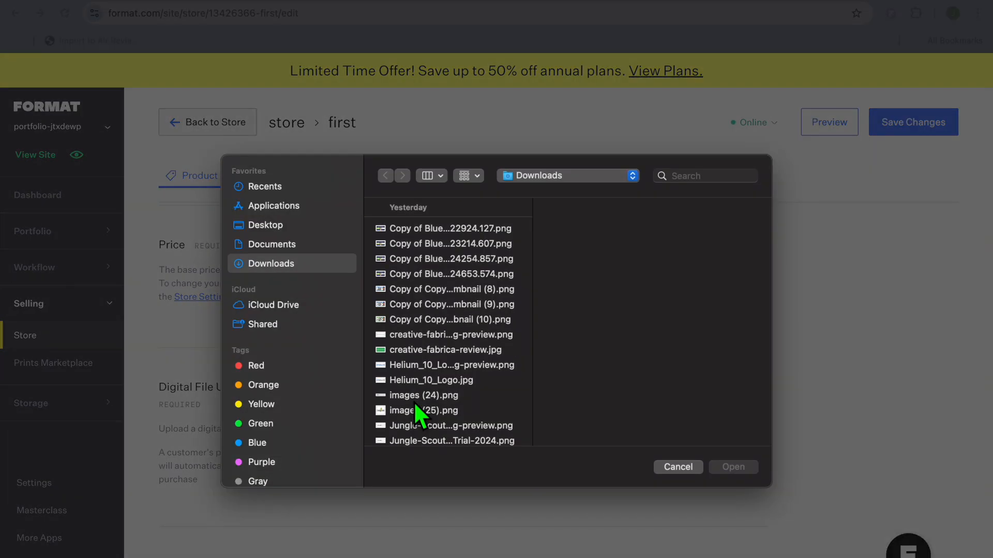
{"action": "left_click", "coordinate": [440, 352]}
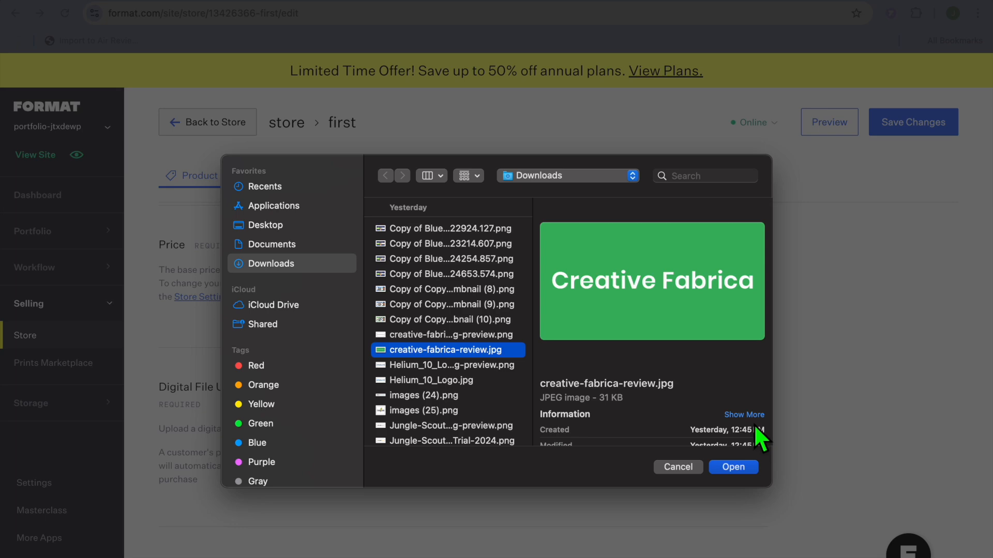
{"action": "left_click", "coordinate": [749, 469]}
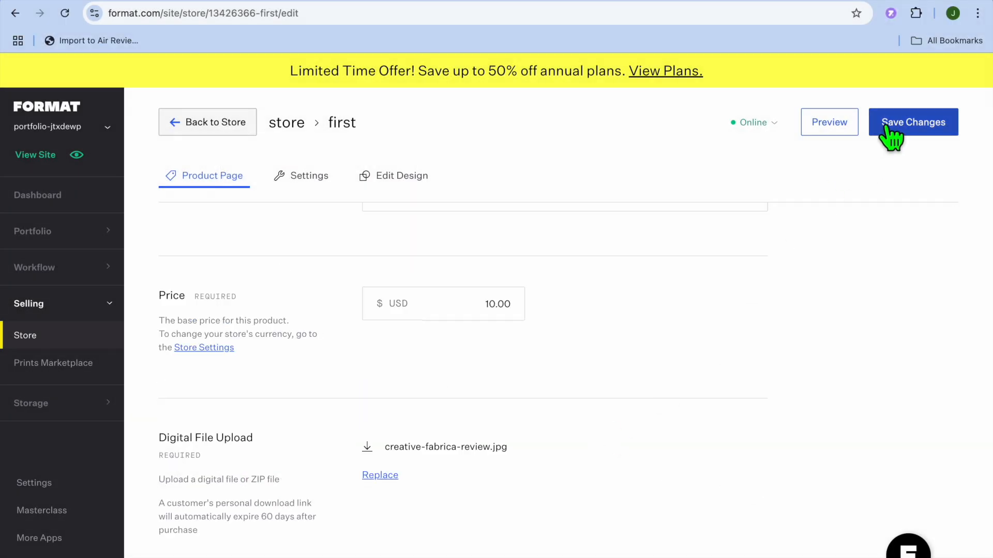
Step: Preview the product page, close the preview and save the product
{"action": "left_click", "coordinate": [827, 135]}
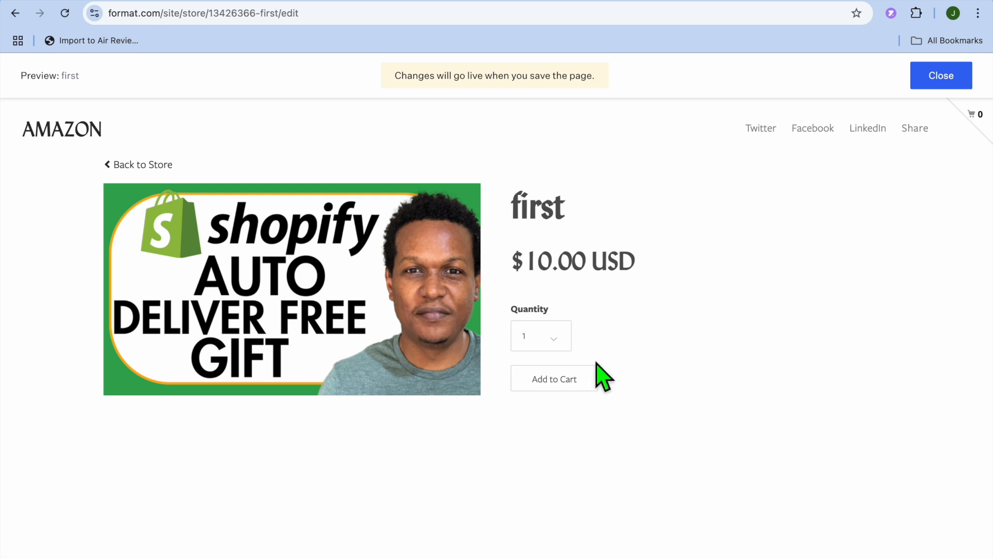
{"action": "left_click", "coordinate": [929, 78]}
{"action": "left_click", "coordinate": [915, 124]}
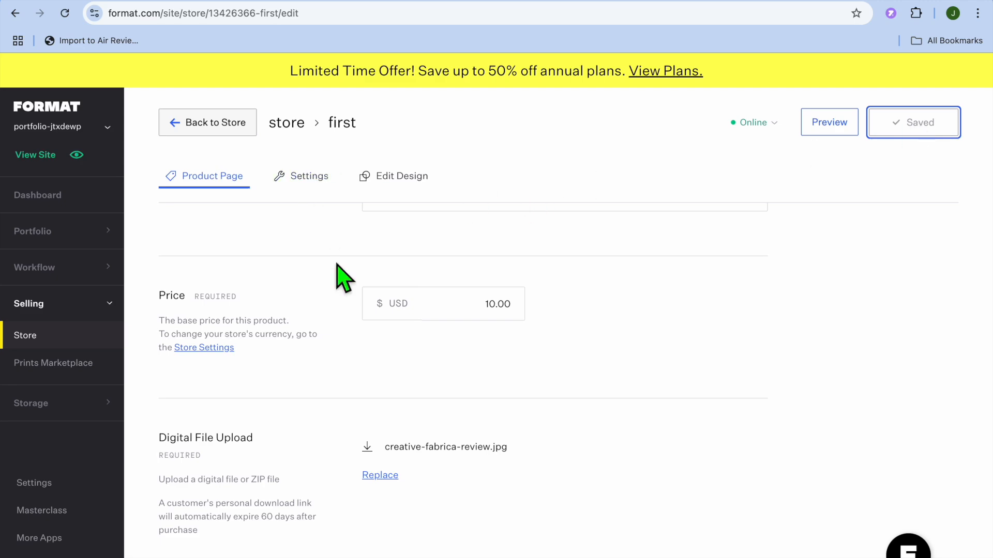
Step: Save the product with its availability set to Coming Soon and return to the store
{"action": "scroll", "coordinate": [342, 279], "scroll_direction": "up", "scroll_amount": 10}
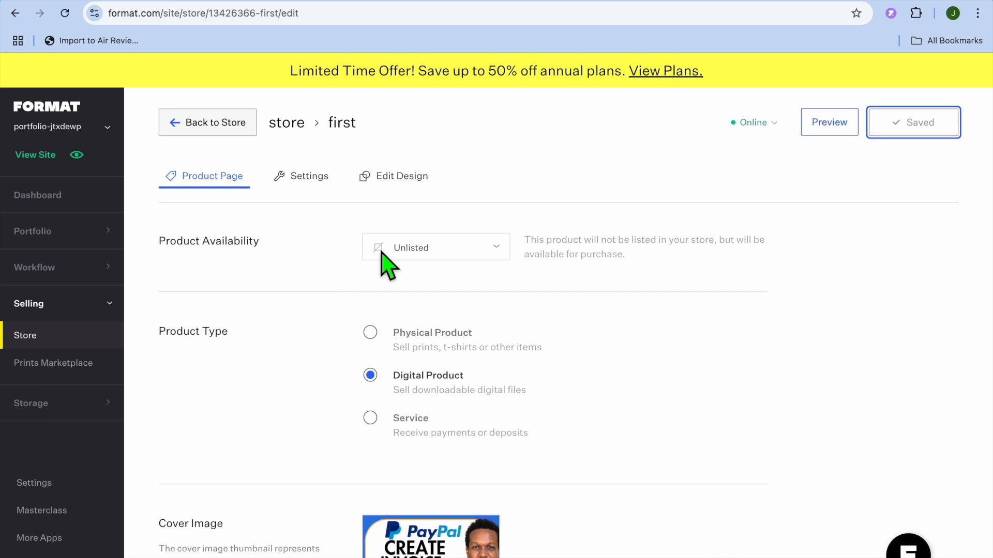
{"action": "left_click", "coordinate": [465, 251]}
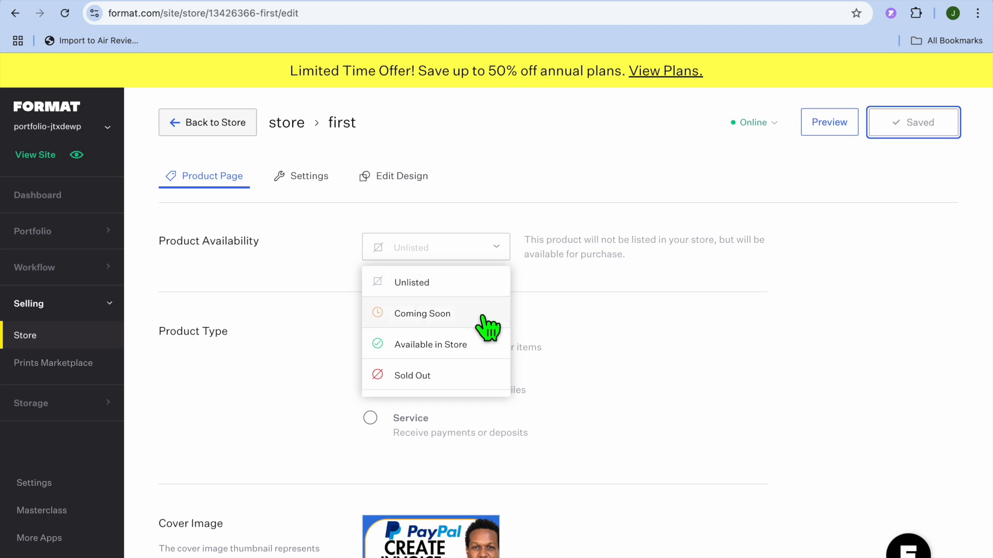
{"action": "left_click", "coordinate": [442, 318]}
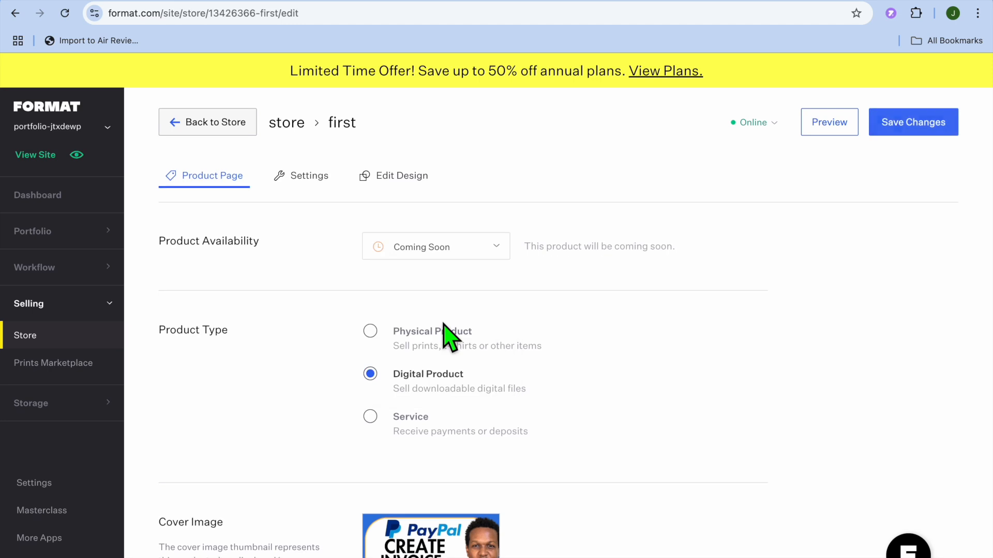
{"action": "left_click", "coordinate": [909, 130]}
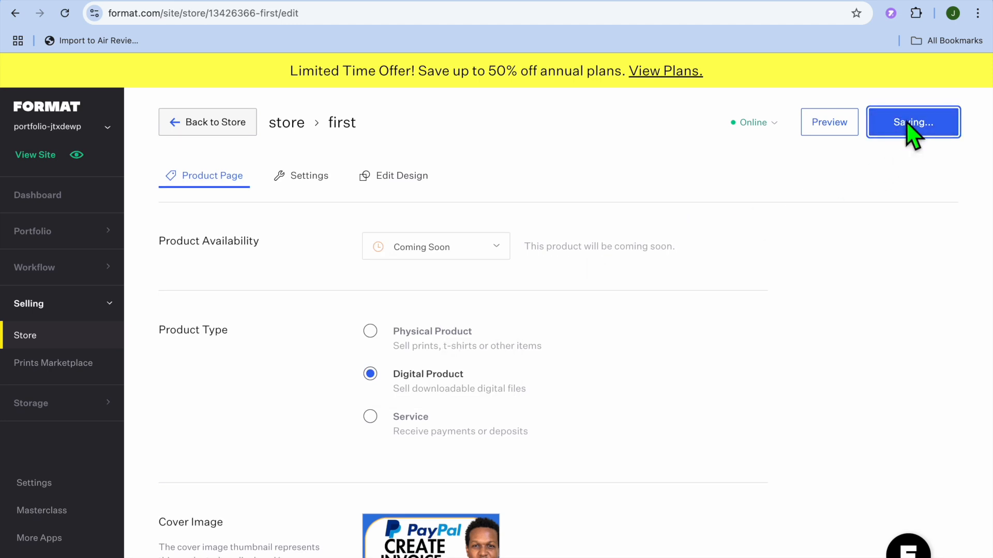
{"action": "left_click", "coordinate": [200, 131]}
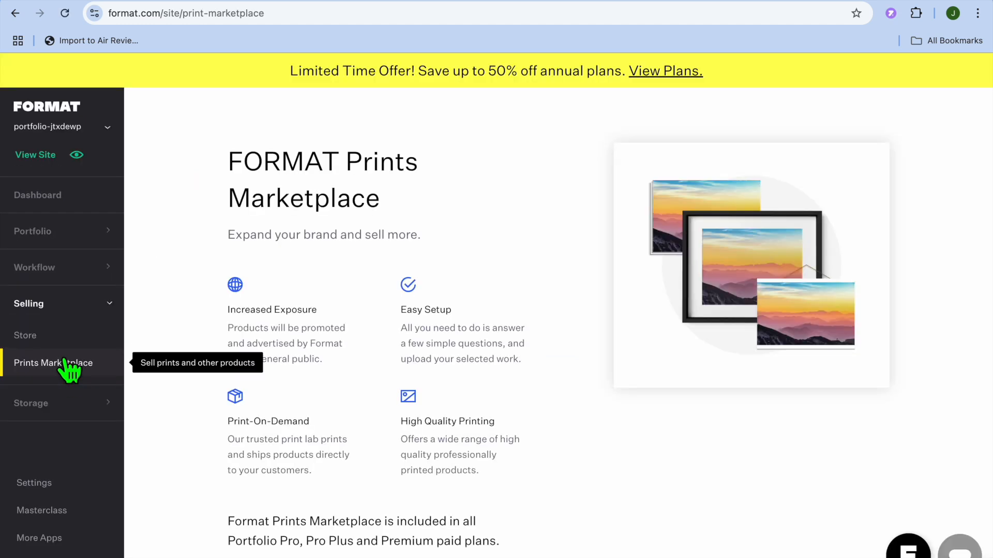
Step: Look over the Prints Marketplace page and expand the portfolio images in the photo storage
{"action": "scroll", "coordinate": [199, 383], "scroll_direction": "down", "scroll_amount": 1}
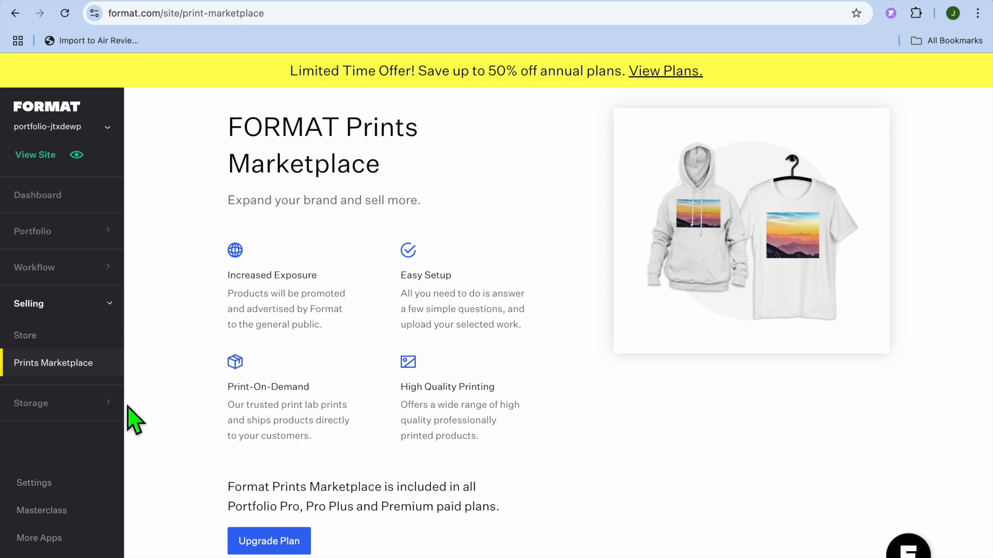
{"action": "left_click", "coordinate": [62, 406]}
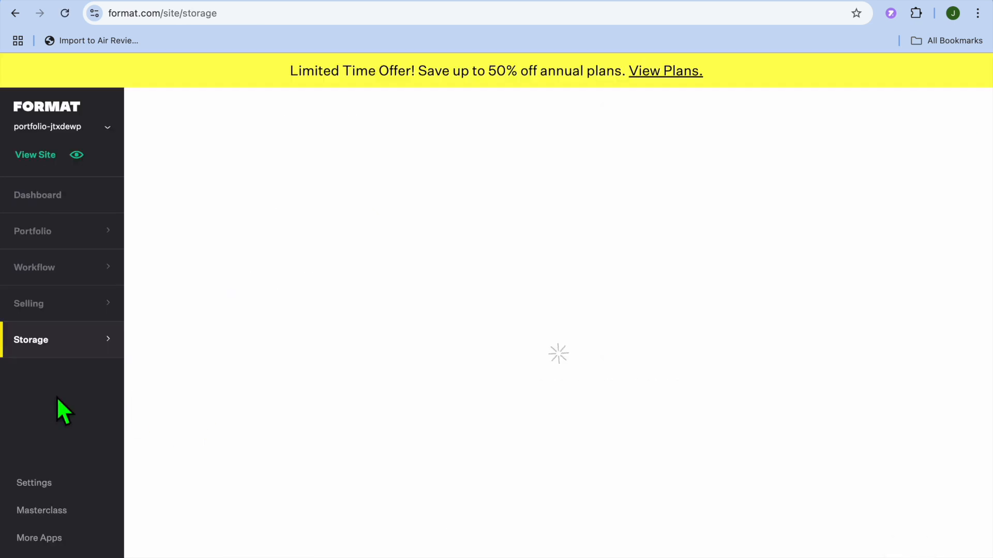
{"action": "left_click", "coordinate": [228, 368]}
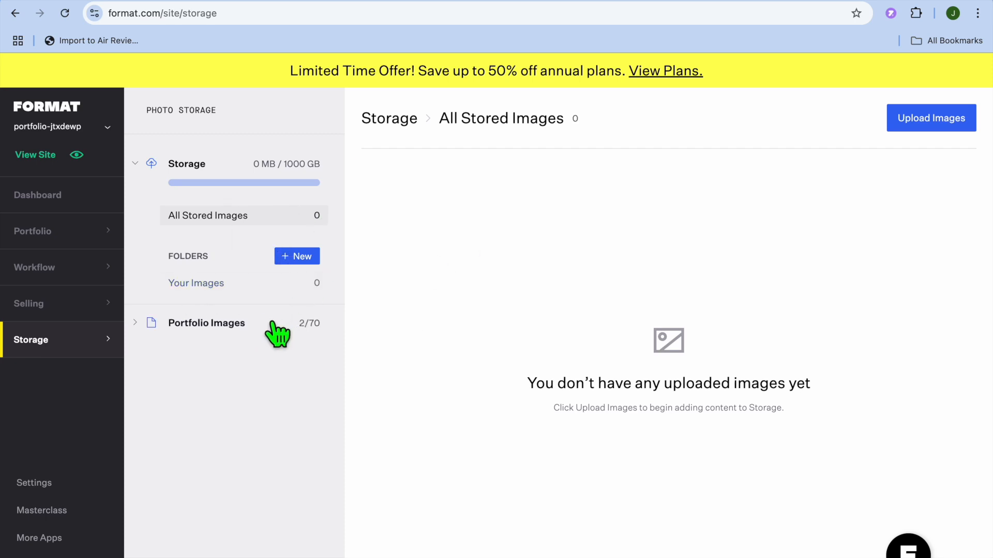
{"action": "left_click", "coordinate": [234, 325]}
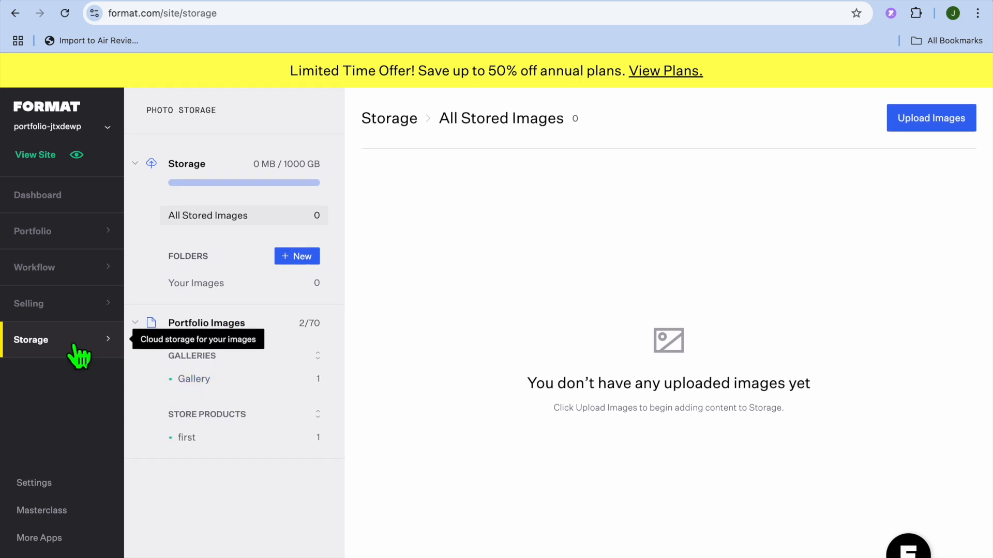
Step: Return to the dashboard, expand the contact form and design items in the setup checklist, and start customizing the site design
{"action": "left_click", "coordinate": [72, 206]}
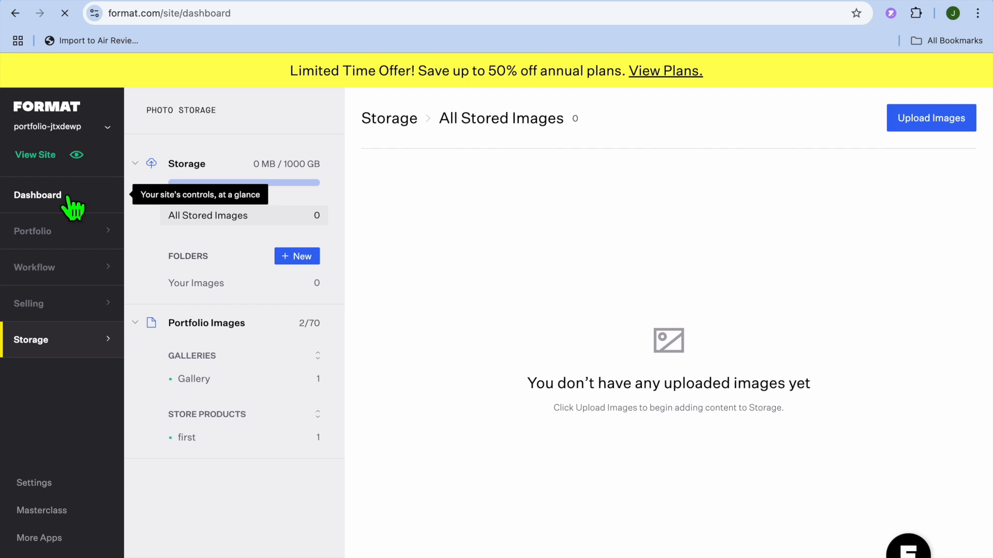
{"action": "scroll", "coordinate": [313, 374], "scroll_direction": "down", "scroll_amount": 6}
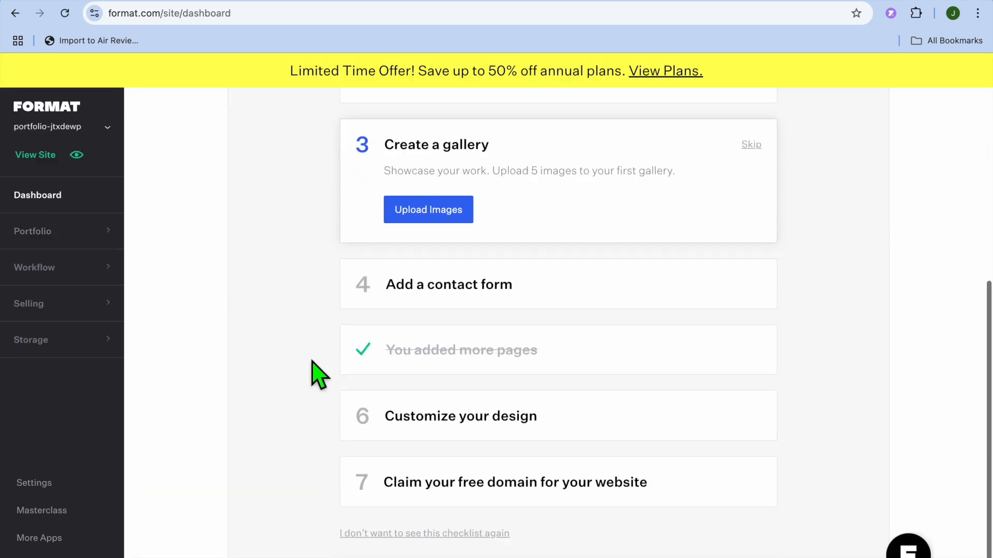
{"action": "left_click", "coordinate": [458, 296]}
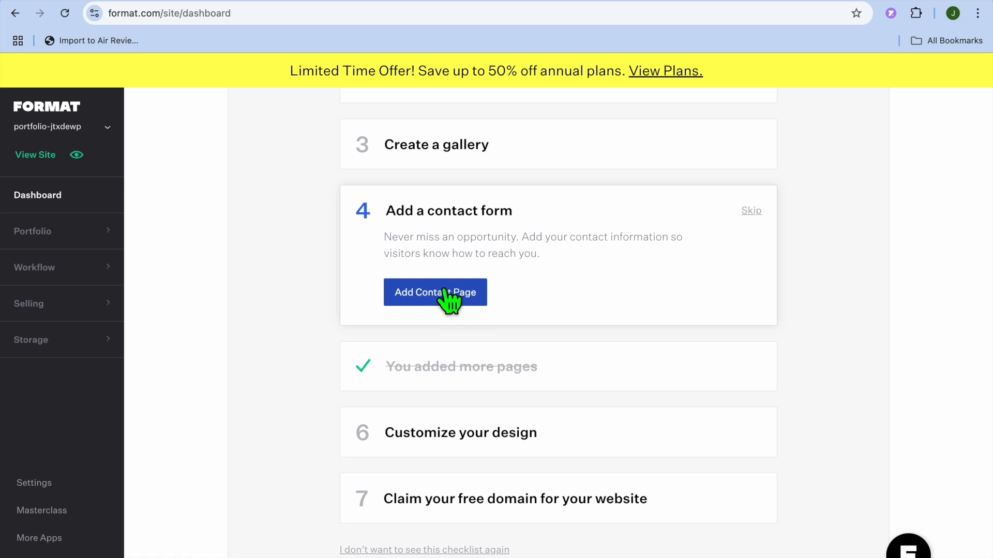
{"action": "scroll", "coordinate": [475, 390], "scroll_direction": "down", "scroll_amount": 1}
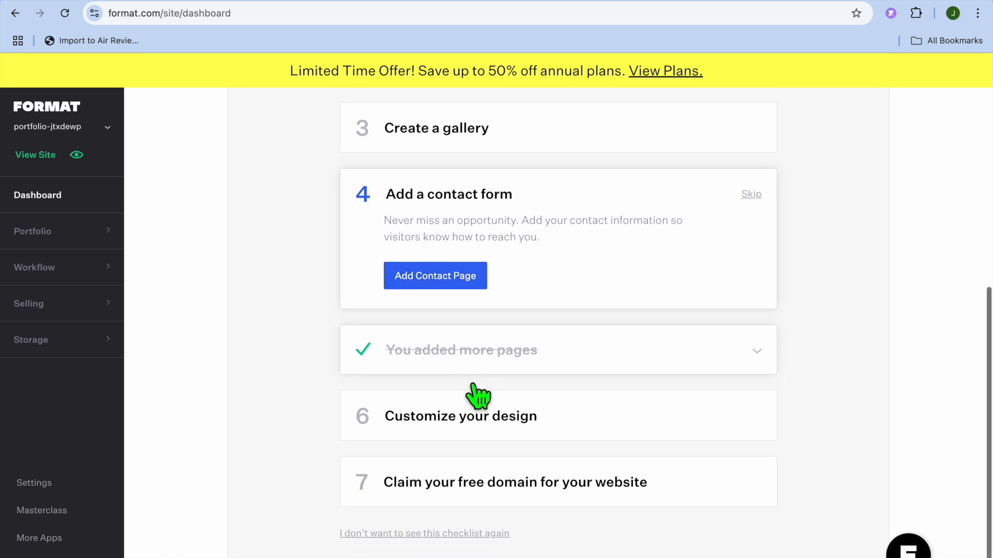
{"action": "left_click", "coordinate": [483, 431]}
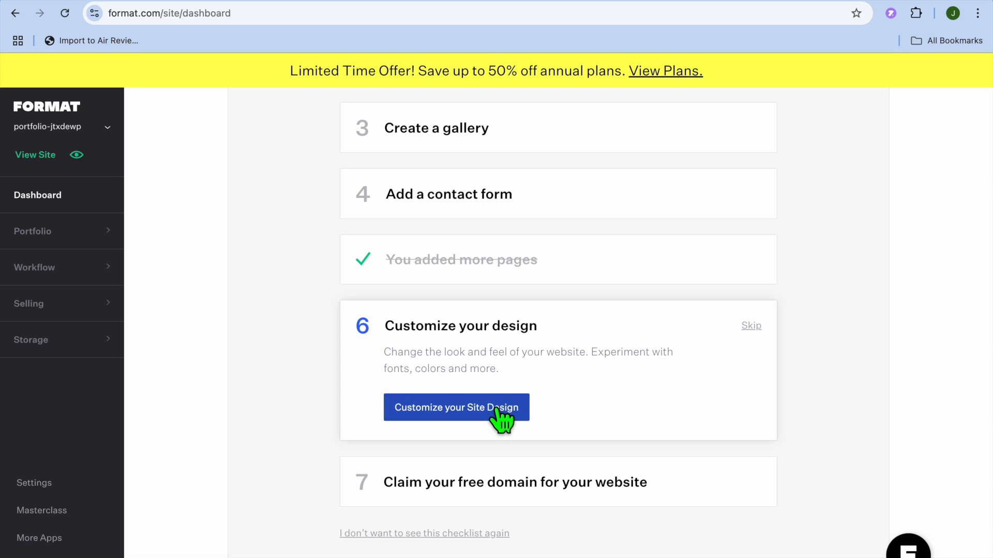
{"action": "left_click", "coordinate": [500, 410]}
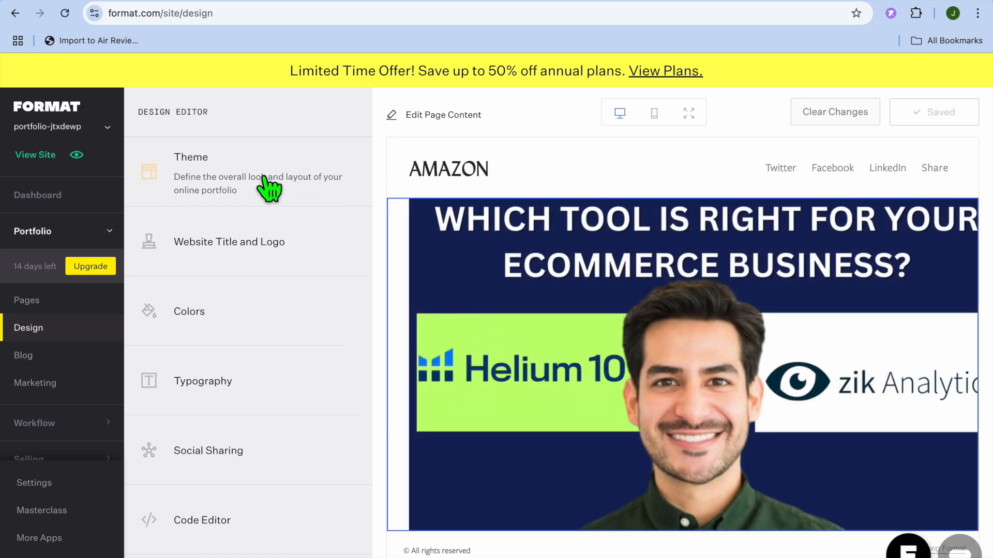
Step: Review the Horizon theme's options for the site menu, footer, gallery pages, collection pages and store
{"action": "left_click", "coordinate": [221, 187]}
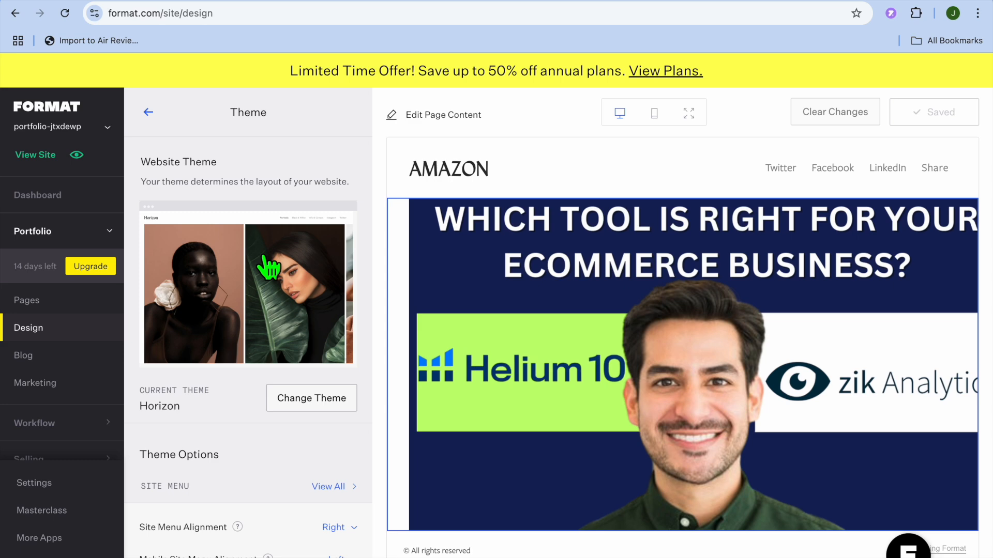
{"action": "scroll", "coordinate": [223, 340], "scroll_direction": "down", "scroll_amount": 4}
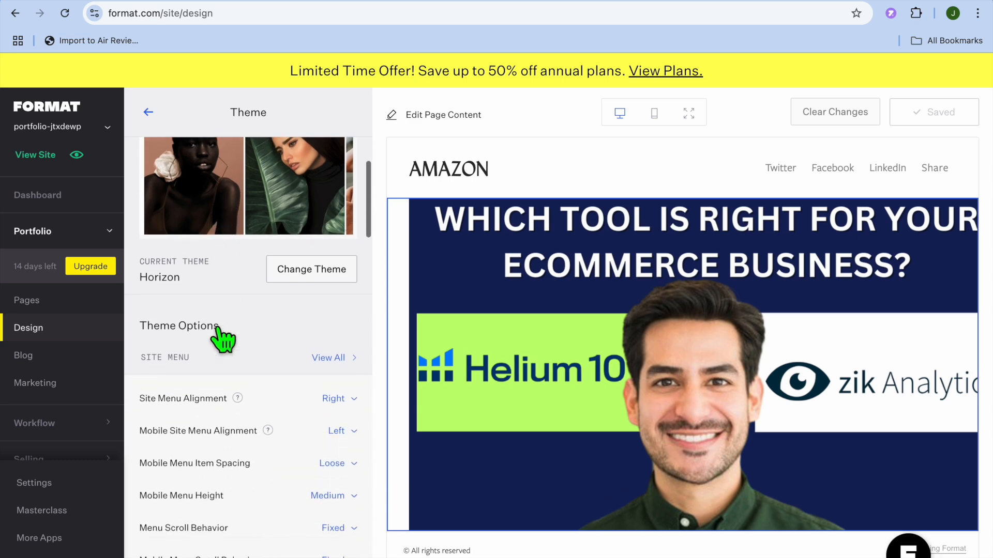
{"action": "scroll", "coordinate": [218, 329], "scroll_direction": "down", "scroll_amount": 10}
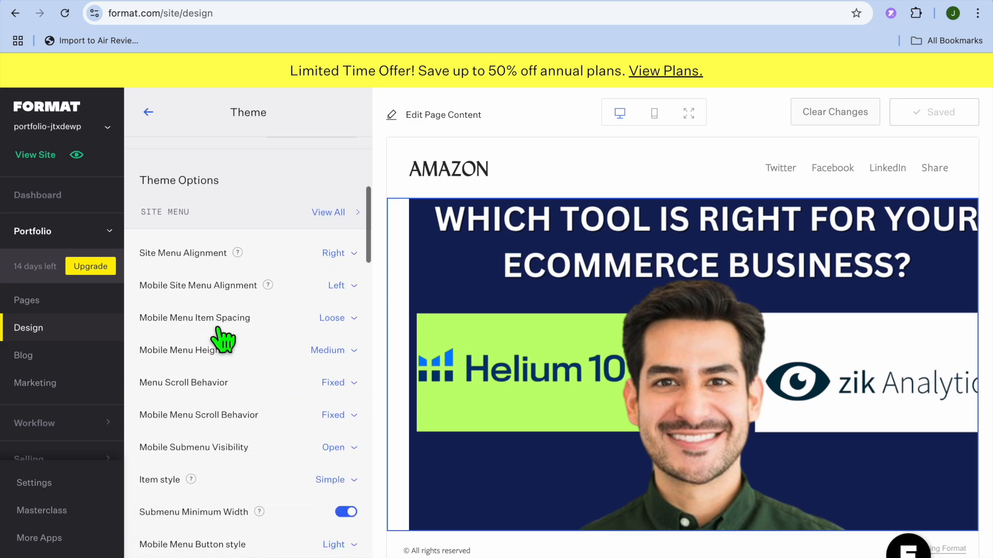
{"action": "scroll", "coordinate": [217, 331], "scroll_direction": "up", "scroll_amount": 10}
{"action": "scroll", "coordinate": [217, 330], "scroll_direction": "down", "scroll_amount": 10}
{"action": "scroll", "coordinate": [225, 339], "scroll_direction": "down", "scroll_amount": 1}
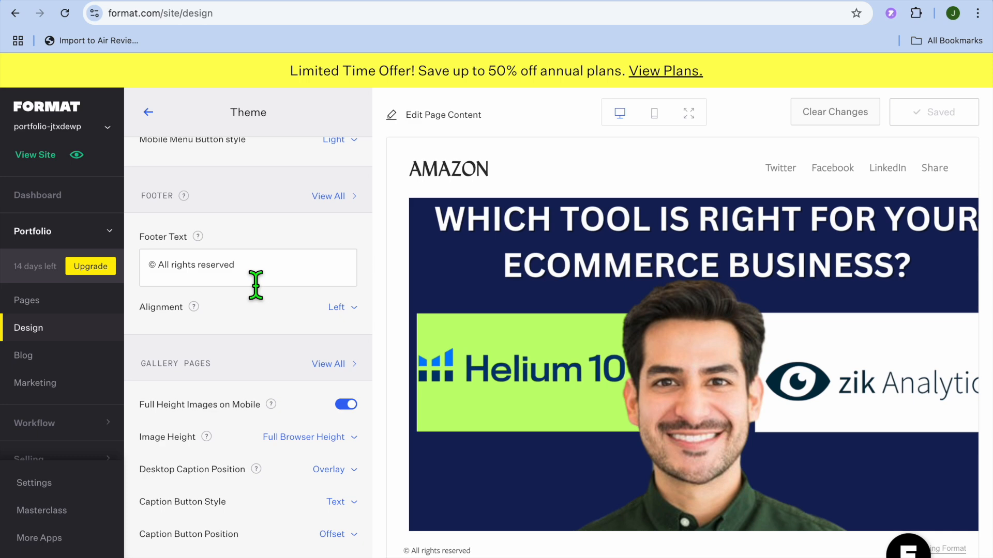
{"action": "scroll", "coordinate": [230, 286], "scroll_direction": "down", "scroll_amount": 10}
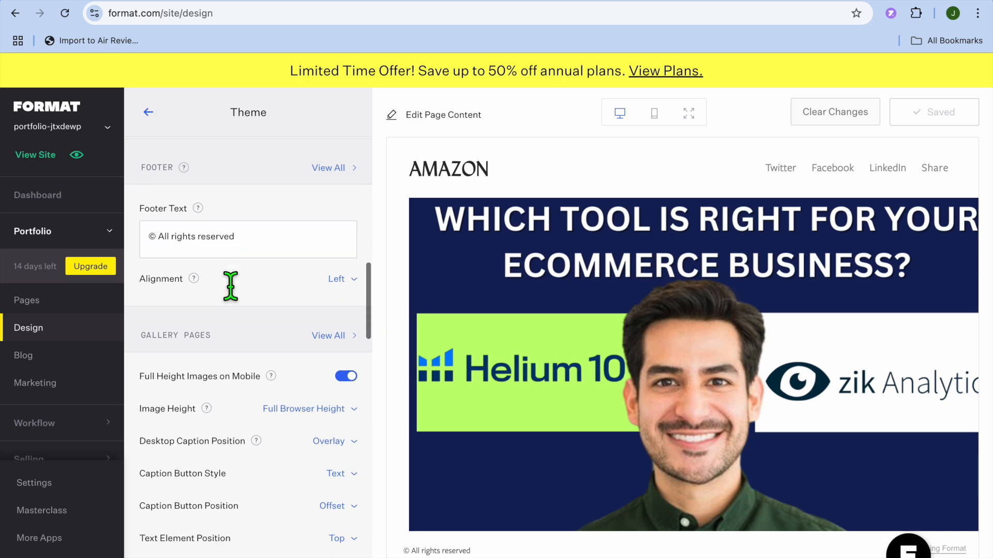
{"action": "scroll", "coordinate": [231, 292], "scroll_direction": "down", "scroll_amount": 15}
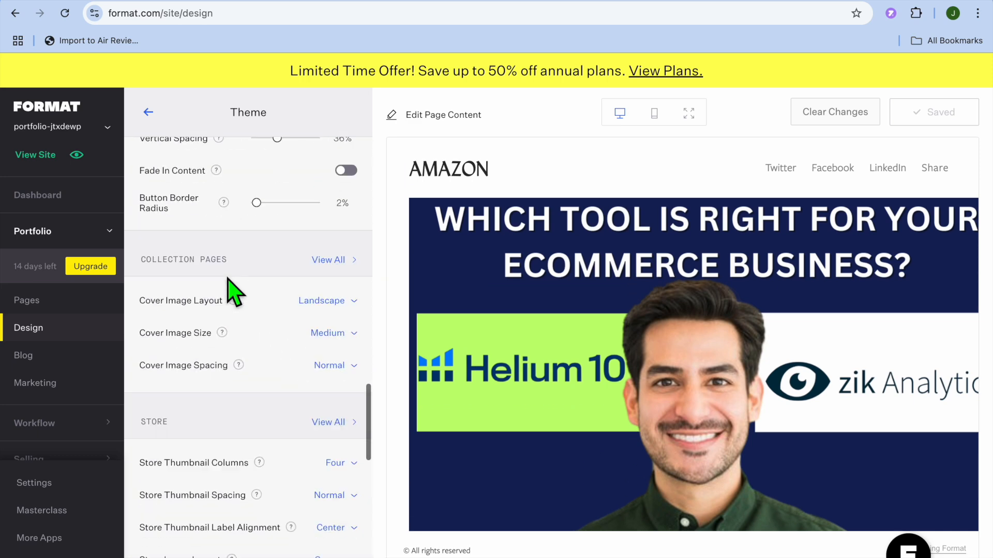
{"action": "scroll", "coordinate": [230, 285], "scroll_direction": "up", "scroll_amount": 20}
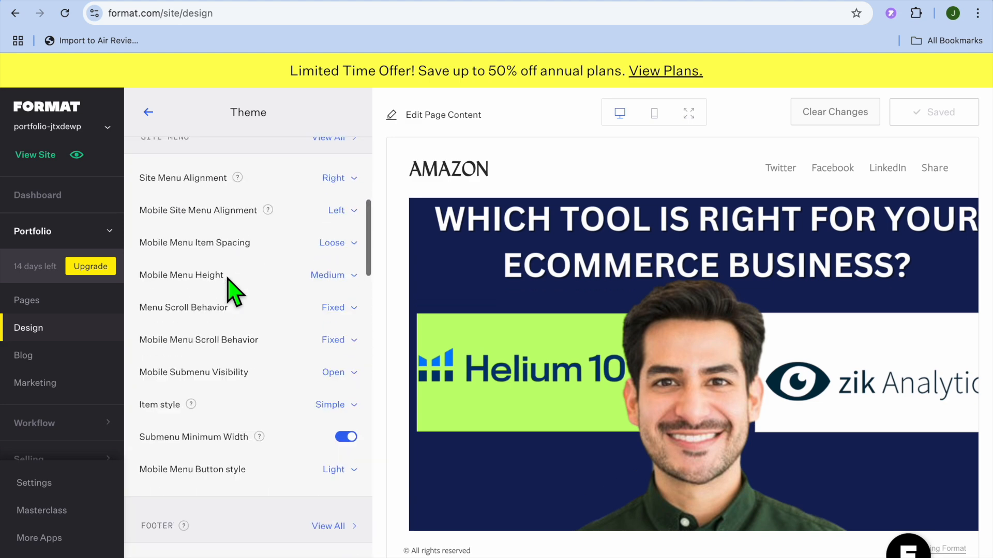
{"action": "scroll", "coordinate": [228, 282], "scroll_direction": "down", "scroll_amount": 4}
{"action": "scroll", "coordinate": [228, 287], "scroll_direction": "down", "scroll_amount": 1}
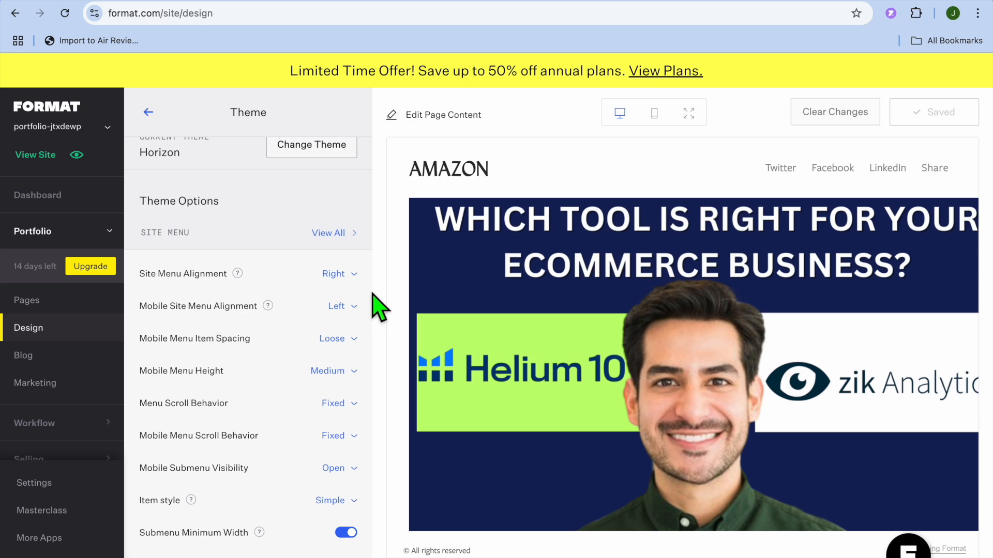
Step: Examine the full site menu settings, including its colors, and return to the design editor's main list
{"action": "left_click", "coordinate": [337, 233]}
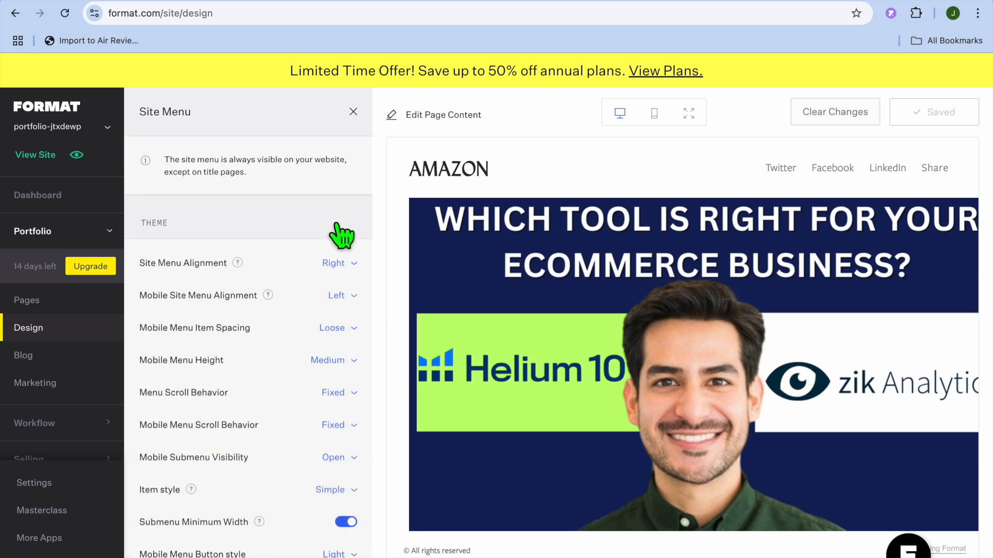
{"action": "scroll", "coordinate": [317, 311], "scroll_direction": "down", "scroll_amount": 7}
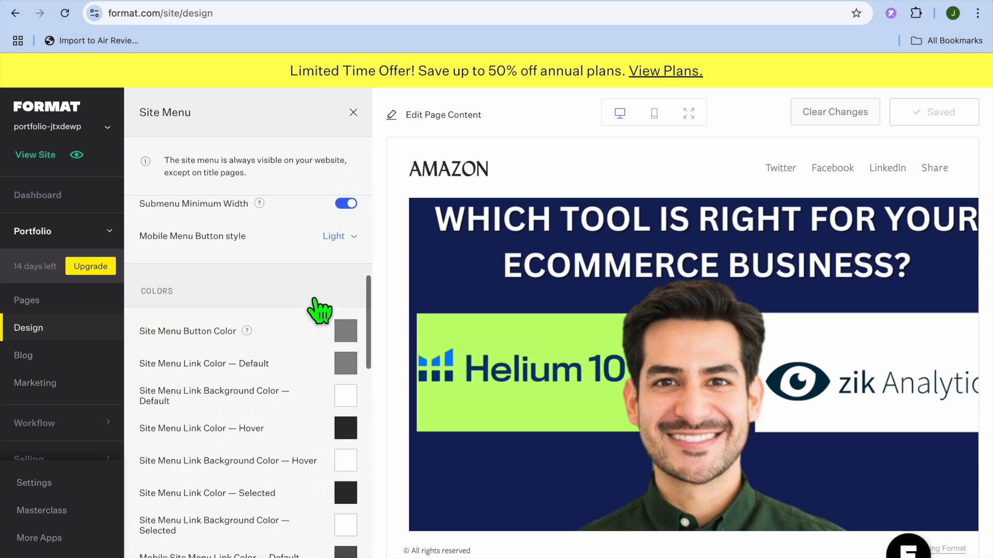
{"action": "scroll", "coordinate": [317, 306], "scroll_direction": "up", "scroll_amount": 7}
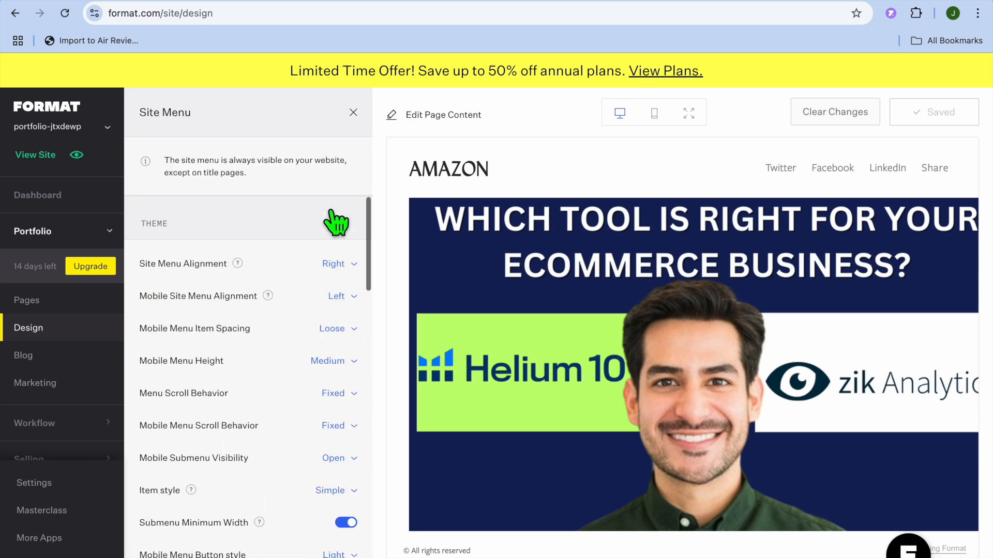
{"action": "left_click", "coordinate": [354, 112]}
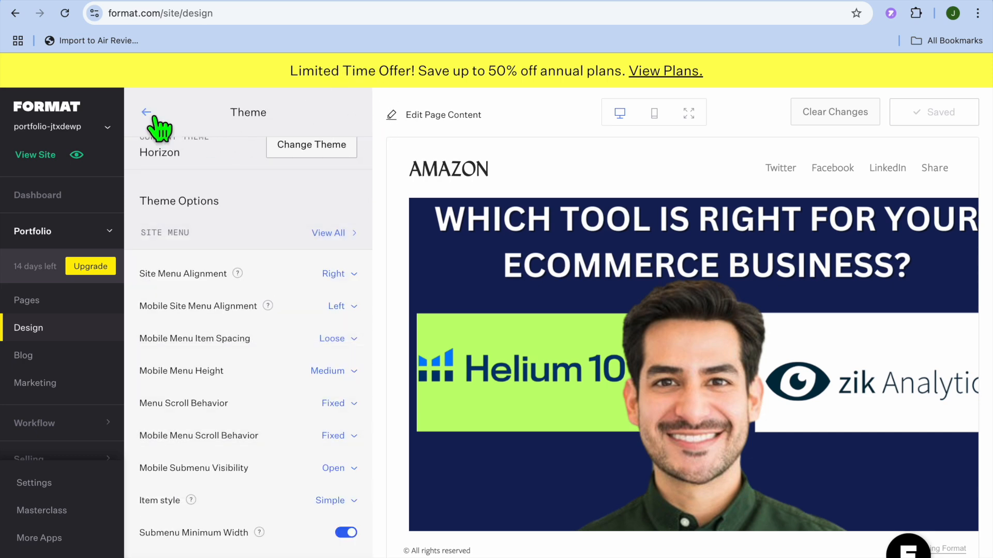
{"action": "left_click", "coordinate": [147, 113]}
Step: Choose a text logo for the website and set the logo text to the site owner's first name in capitals
{"action": "left_click", "coordinate": [254, 240]}
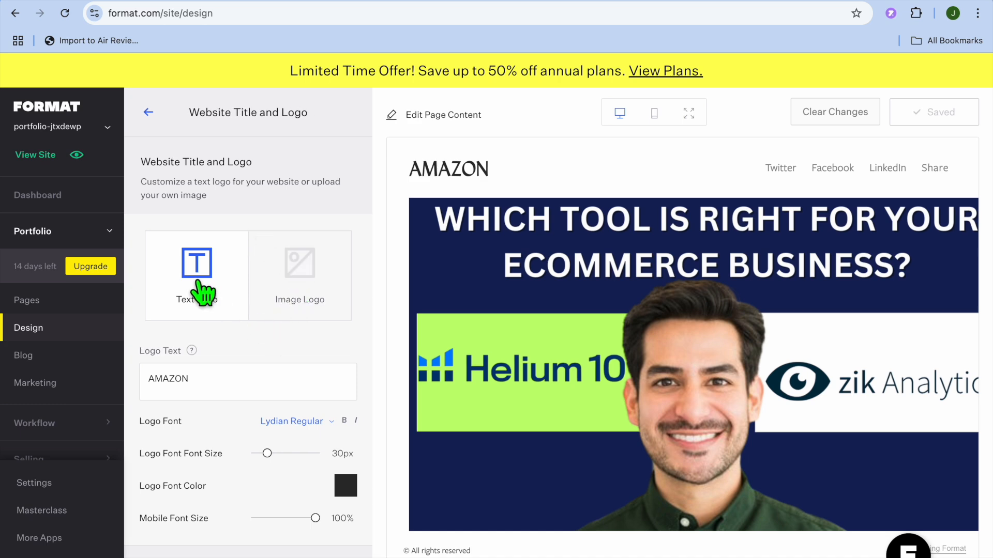
{"action": "left_click", "coordinate": [202, 290]}
{"action": "left_click", "coordinate": [213, 393]}
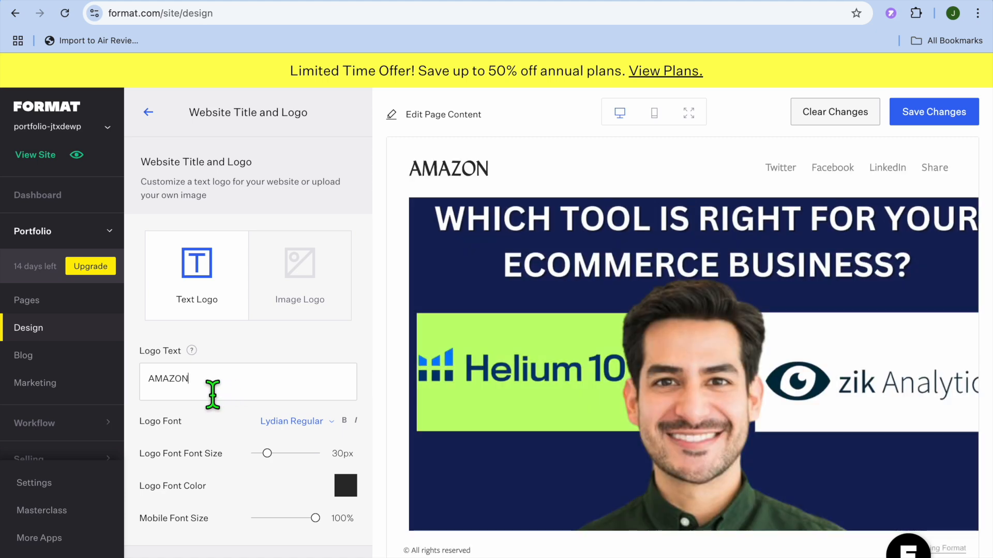
{"action": "double_click", "coordinate": [163, 382]}
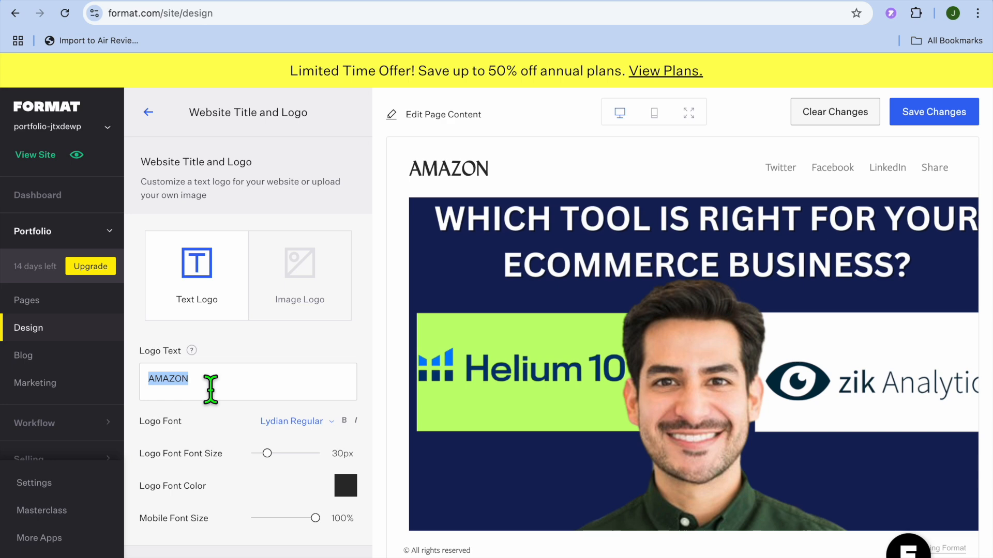
{"action": "type", "text": "JASON"}
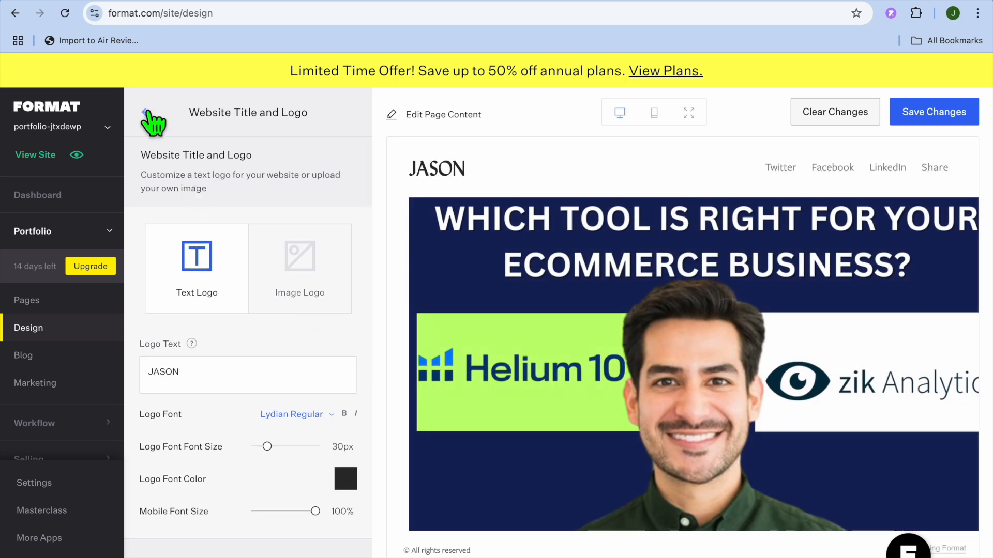
{"action": "left_click", "coordinate": [150, 113]}
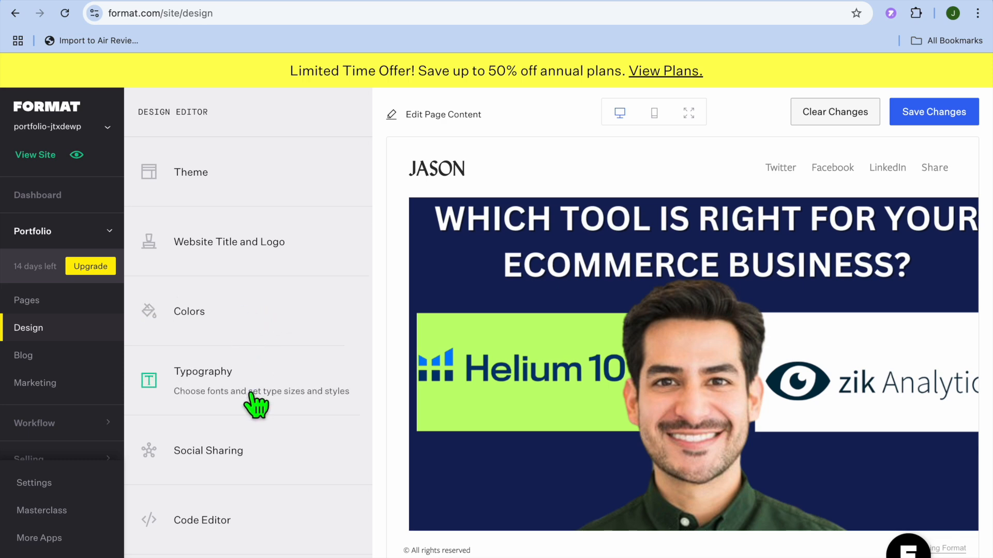
Step: Look through the social sharing settings, including the share button and the Twitter, Facebook and LinkedIn links, and return to the design editor's main list
{"action": "left_click", "coordinate": [252, 451]}
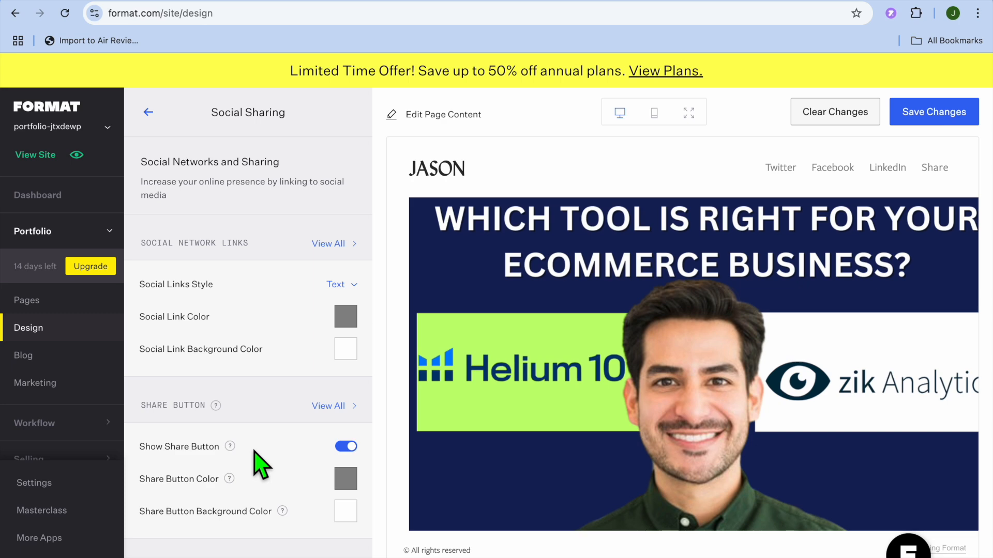
{"action": "scroll", "coordinate": [257, 463], "scroll_direction": "down", "scroll_amount": 8}
{"action": "scroll", "coordinate": [259, 461], "scroll_direction": "up", "scroll_amount": 6}
{"action": "scroll", "coordinate": [259, 461], "scroll_direction": "down", "scroll_amount": 8}
{"action": "scroll", "coordinate": [255, 452], "scroll_direction": "up", "scroll_amount": 1}
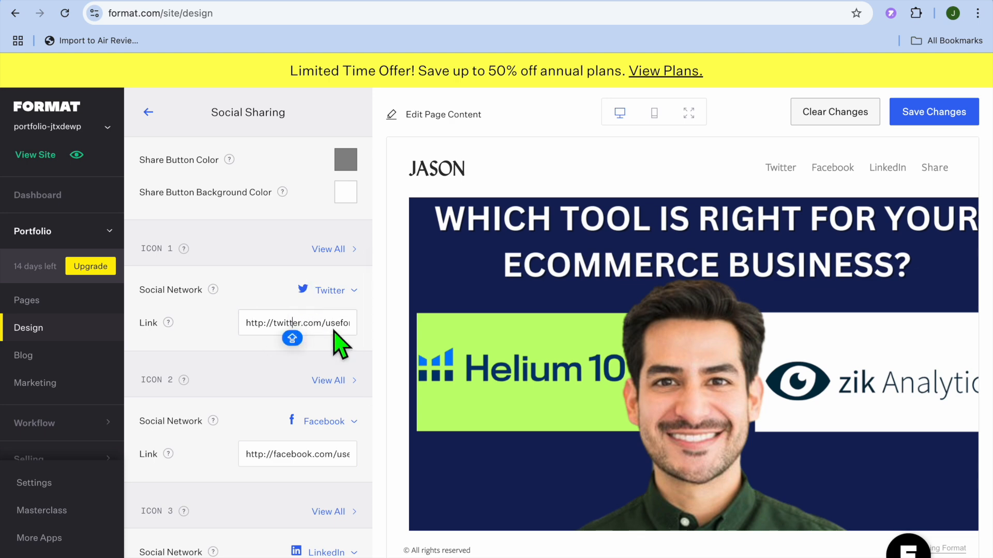
{"action": "scroll", "coordinate": [334, 332], "scroll_direction": "down", "scroll_amount": 6}
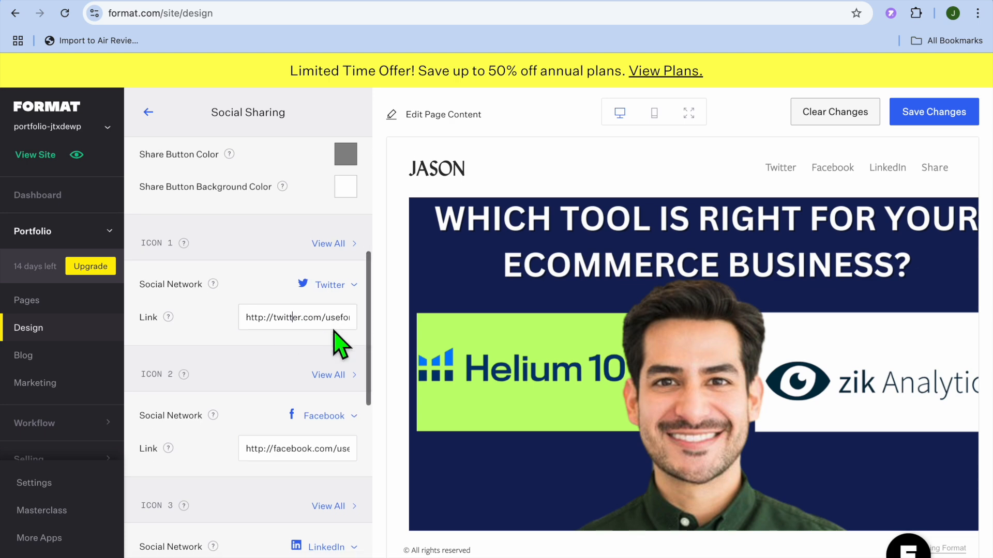
{"action": "right_click", "coordinate": [310, 334]}
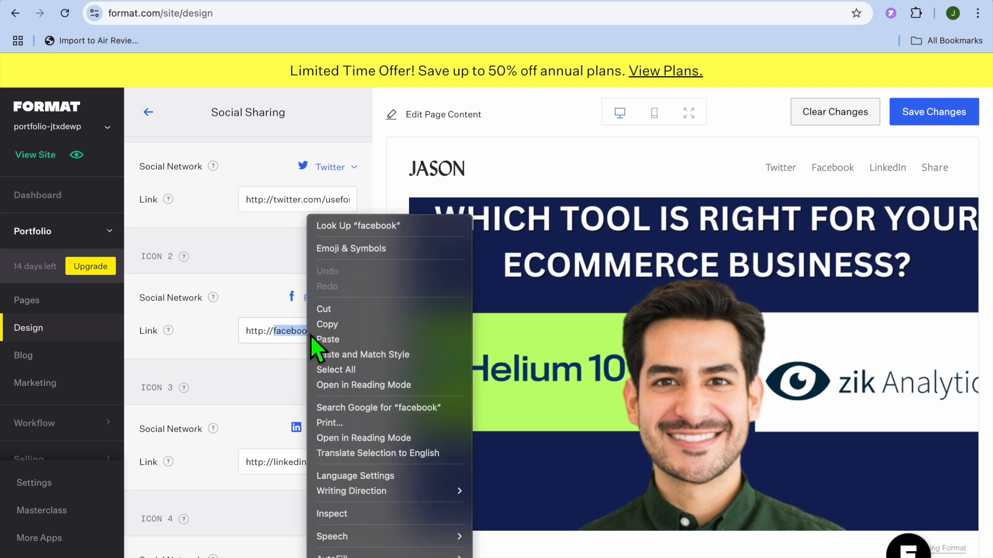
{"action": "left_click", "coordinate": [290, 343]}
{"action": "scroll", "coordinate": [293, 413], "scroll_direction": "down", "scroll_amount": 5}
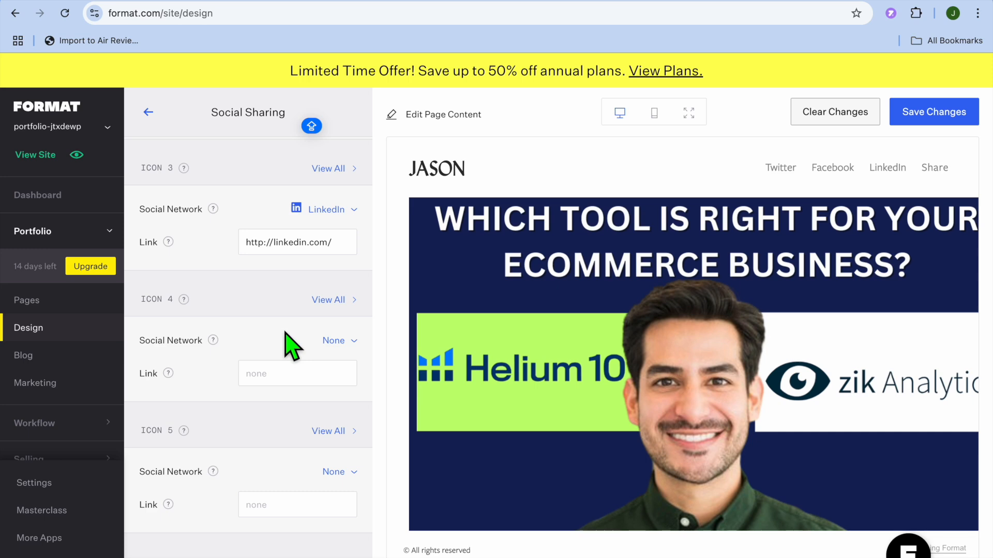
{"action": "scroll", "coordinate": [291, 345], "scroll_direction": "up", "scroll_amount": 5}
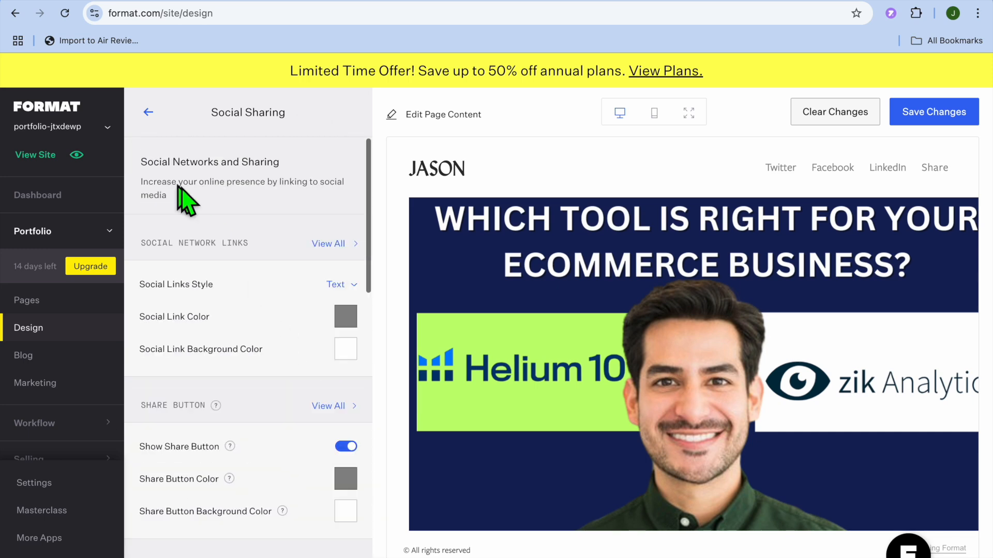
{"action": "left_click", "coordinate": [148, 113]}
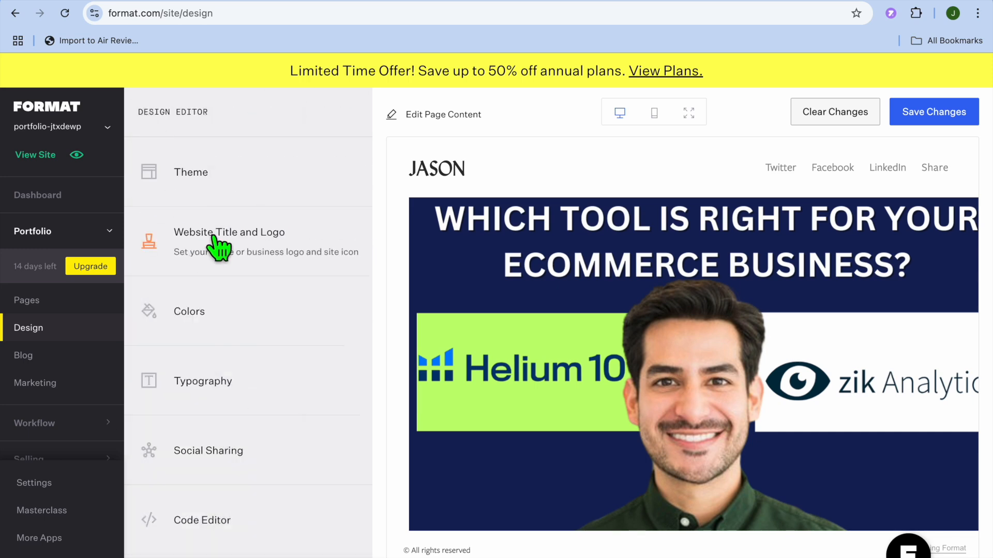
Step: Save and apply the design changes to the live site, view the published website and return to the design editor
{"action": "left_click", "coordinate": [918, 112]}
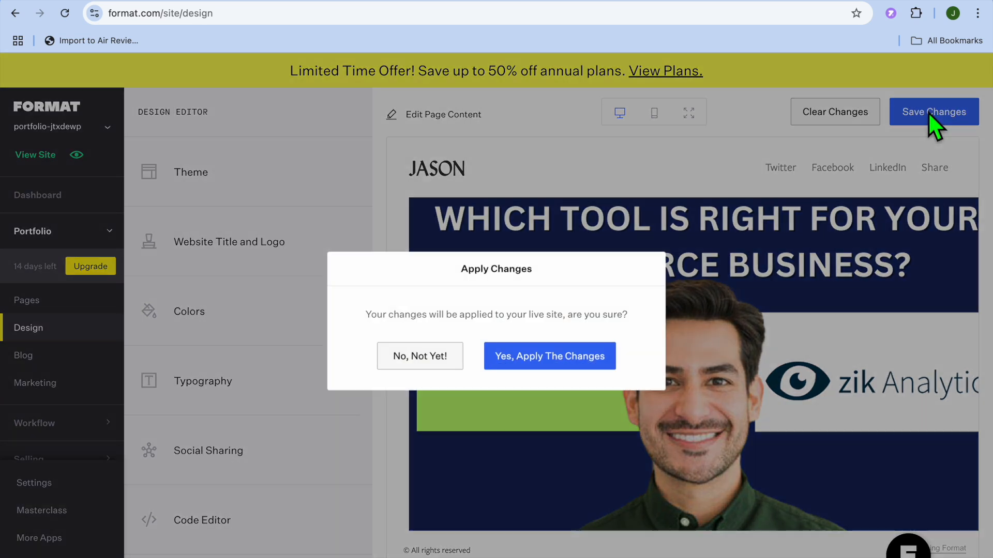
{"action": "left_click", "coordinate": [549, 357]}
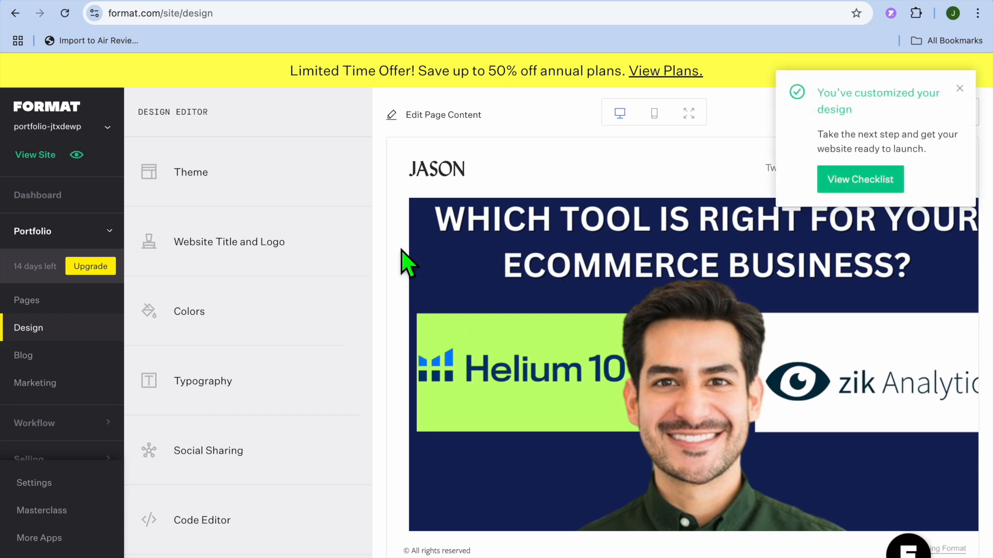
{"action": "left_click", "coordinate": [84, 157]}
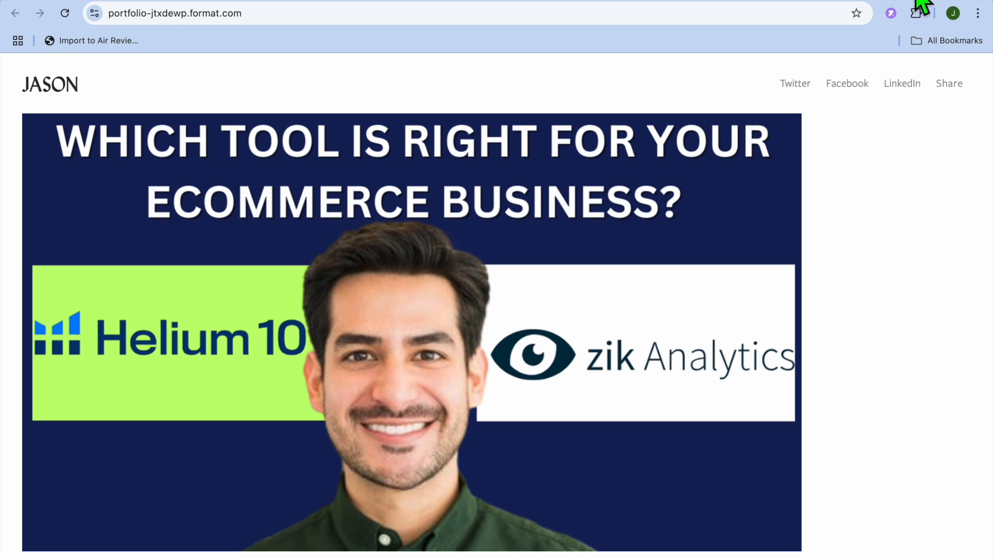
{"action": "left_click", "coordinate": [899, 0]}
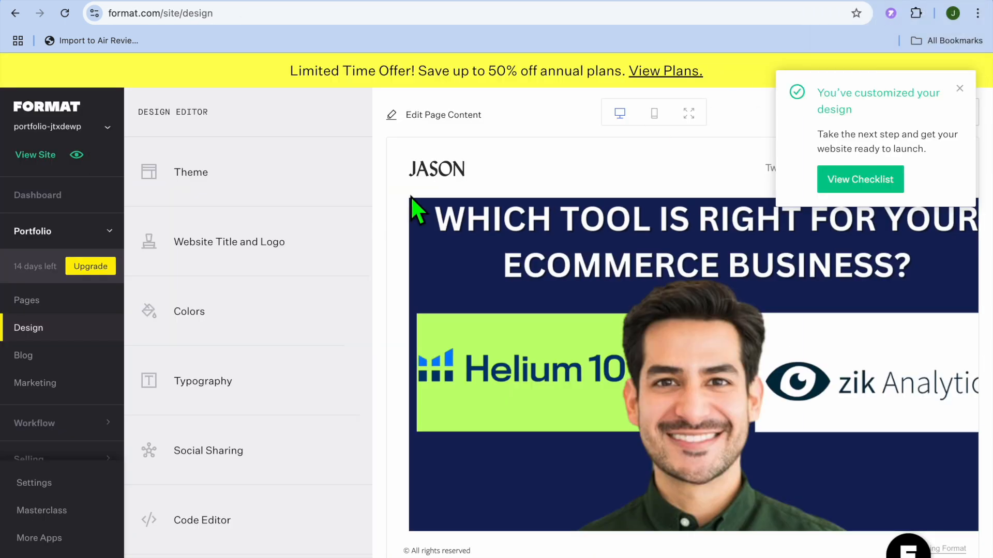
{"action": "scroll", "coordinate": [70, 433], "scroll_direction": "down", "scroll_amount": 1}
{"action": "scroll", "coordinate": [73, 441], "scroll_direction": "down", "scroll_amount": 3}
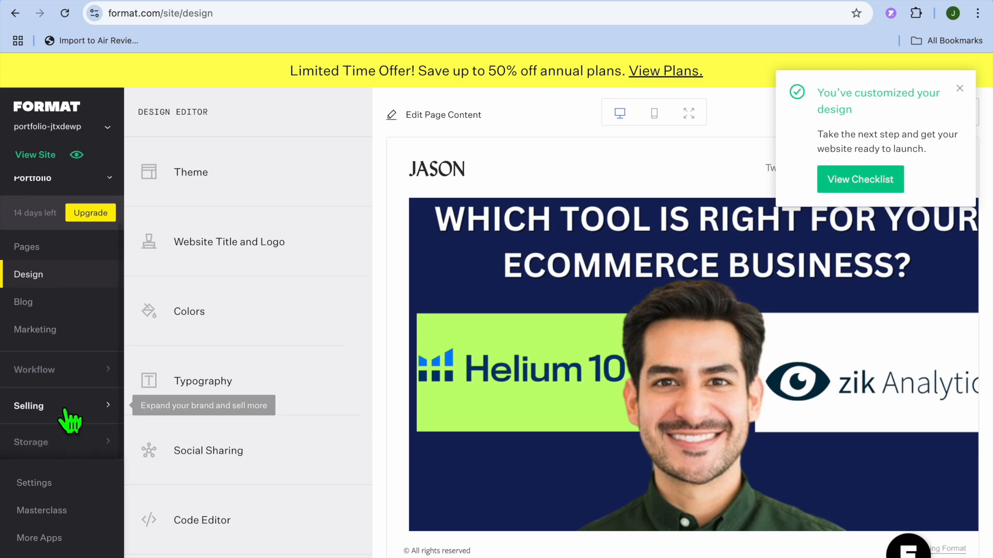
Step: Open the store from the selling features and look over its product list
{"action": "left_click", "coordinate": [71, 416]}
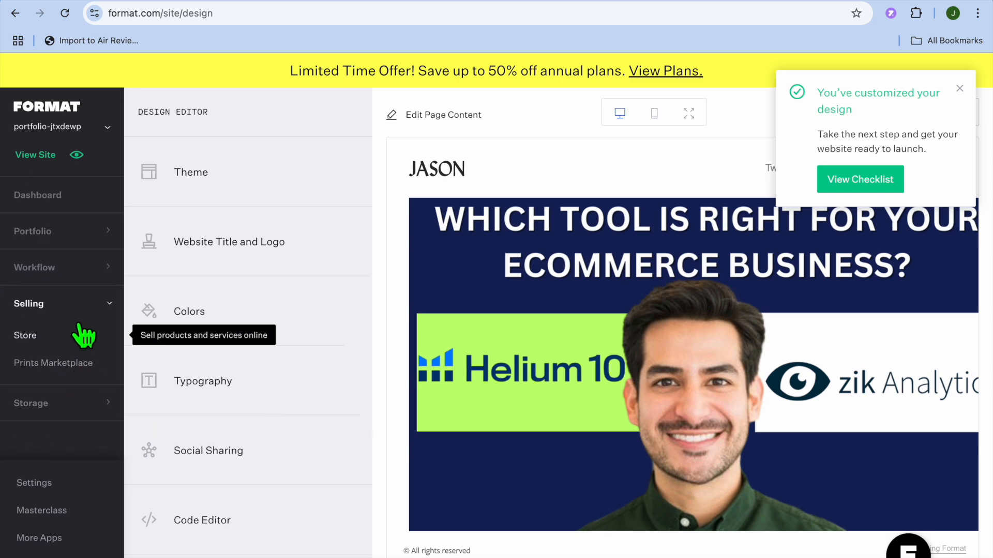
{"action": "left_click", "coordinate": [56, 337]}
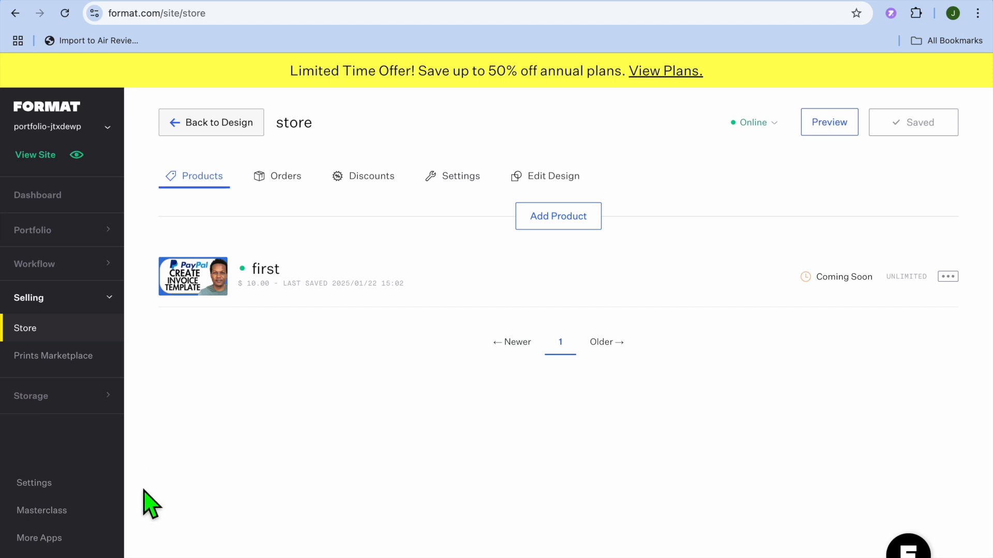
Step: Open the site settings and examine the subscription details, including the plan's usage limits, billing address and cancellation option
{"action": "left_click", "coordinate": [58, 493]}
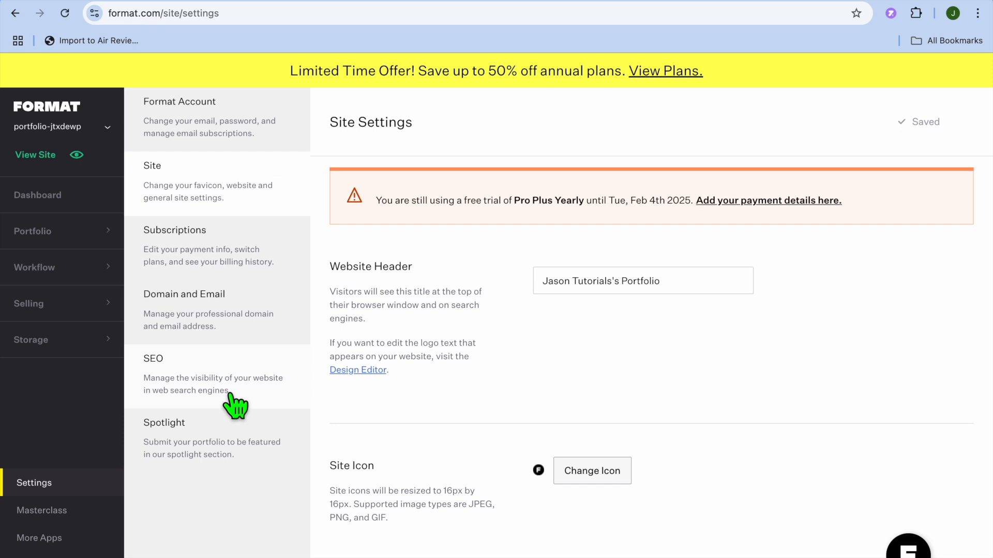
{"action": "left_click", "coordinate": [220, 265]}
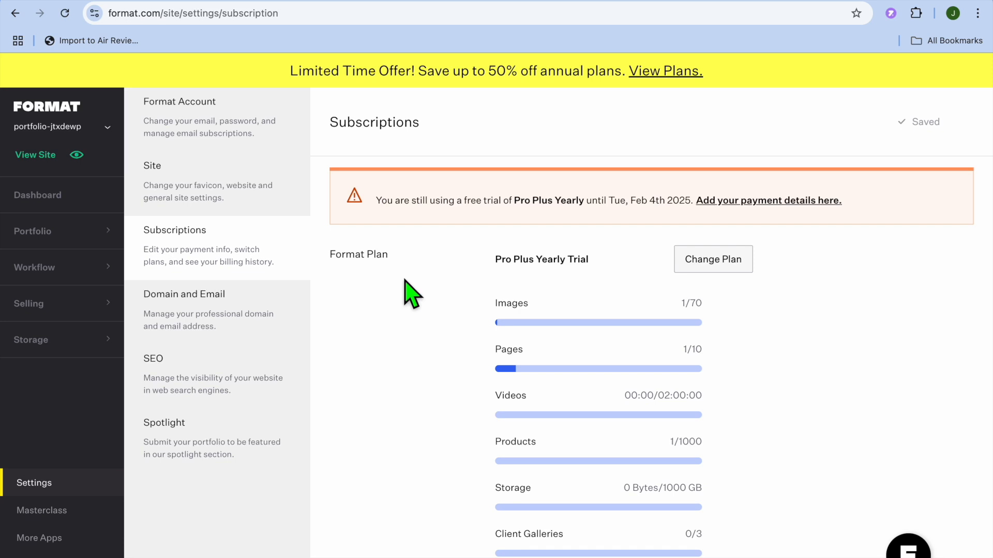
{"action": "scroll", "coordinate": [413, 295], "scroll_direction": "down", "scroll_amount": 10}
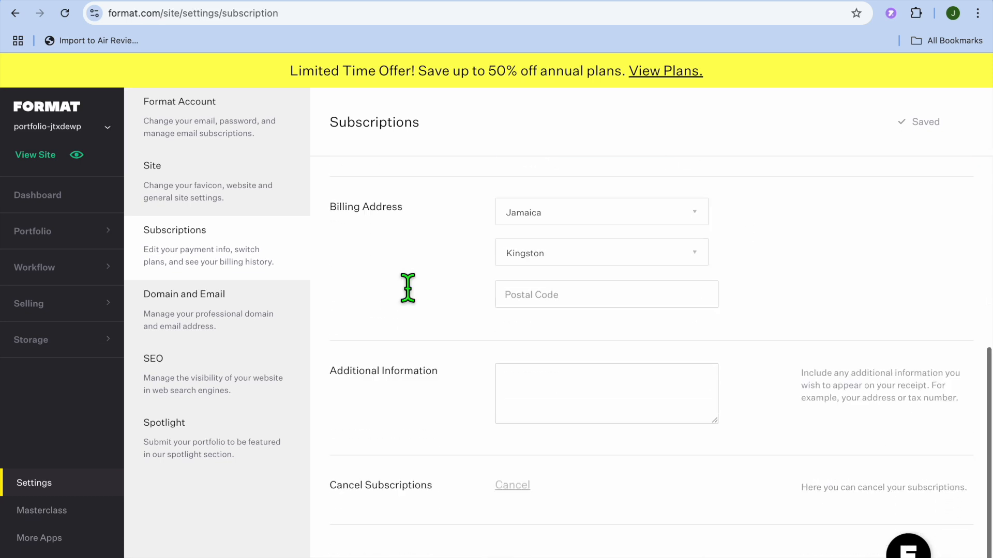
{"action": "scroll", "coordinate": [411, 292], "scroll_direction": "up", "scroll_amount": 10}
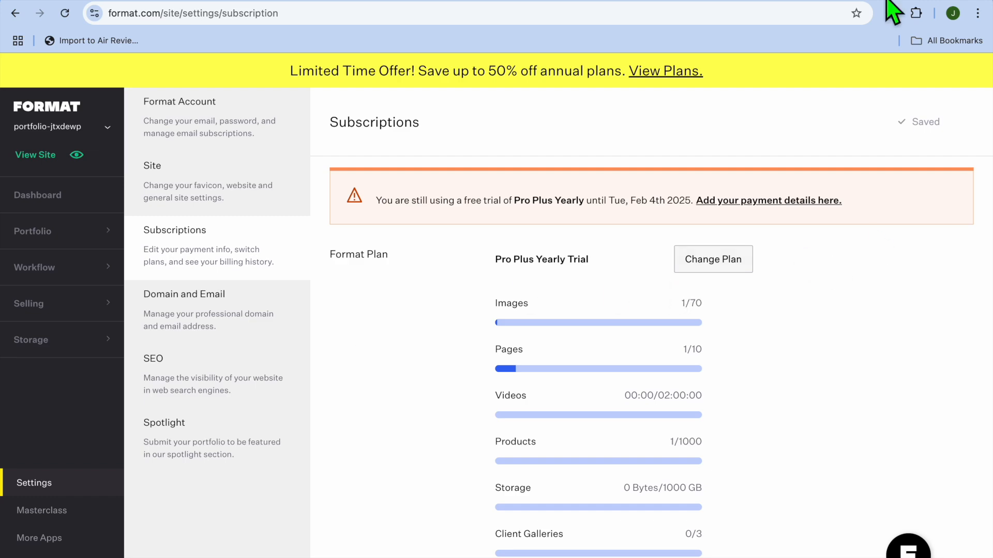
{"action": "mouse_move", "coordinate": [888, 2]}
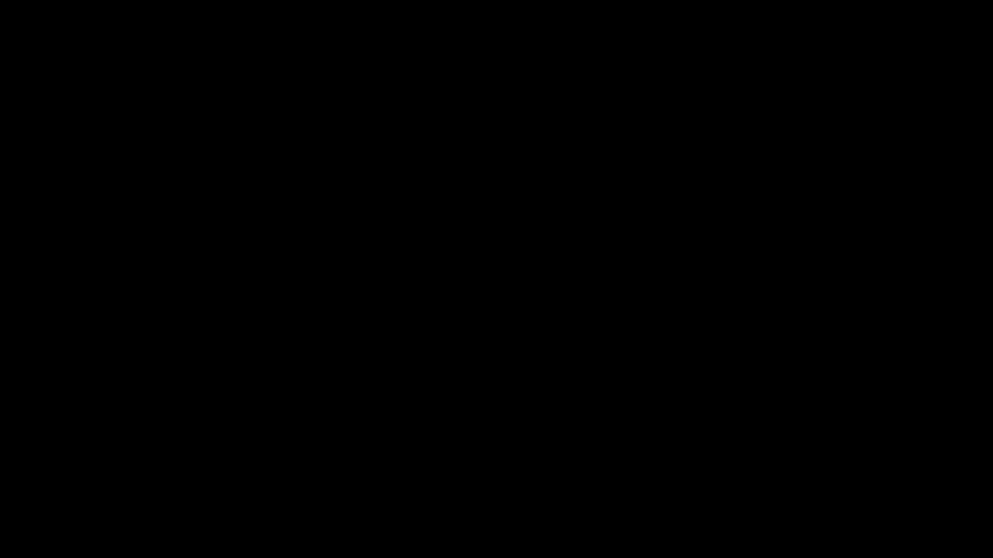